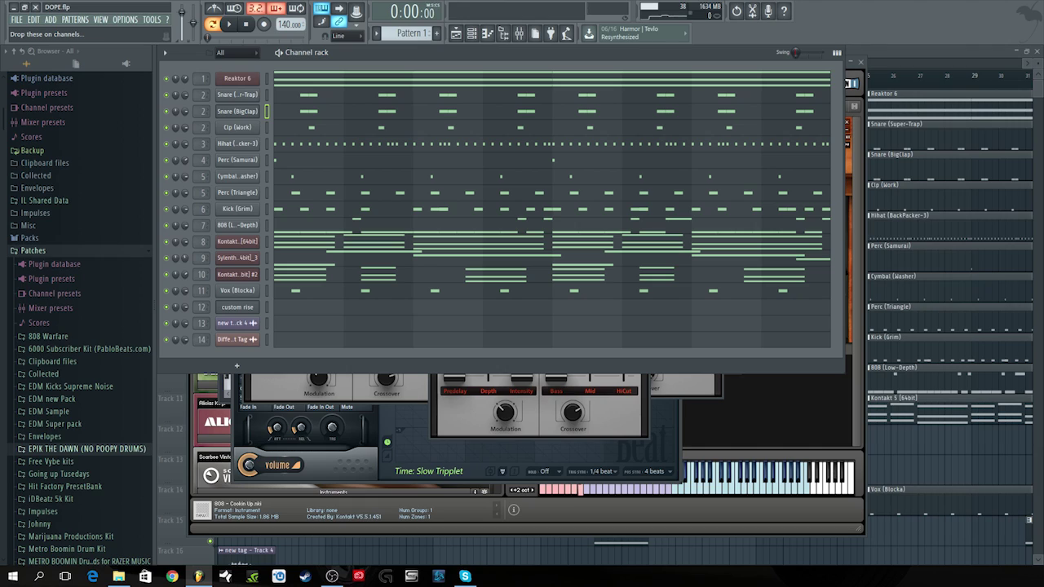
Play back Pattern 1 with all channels active, and stop playback
key("super+e")
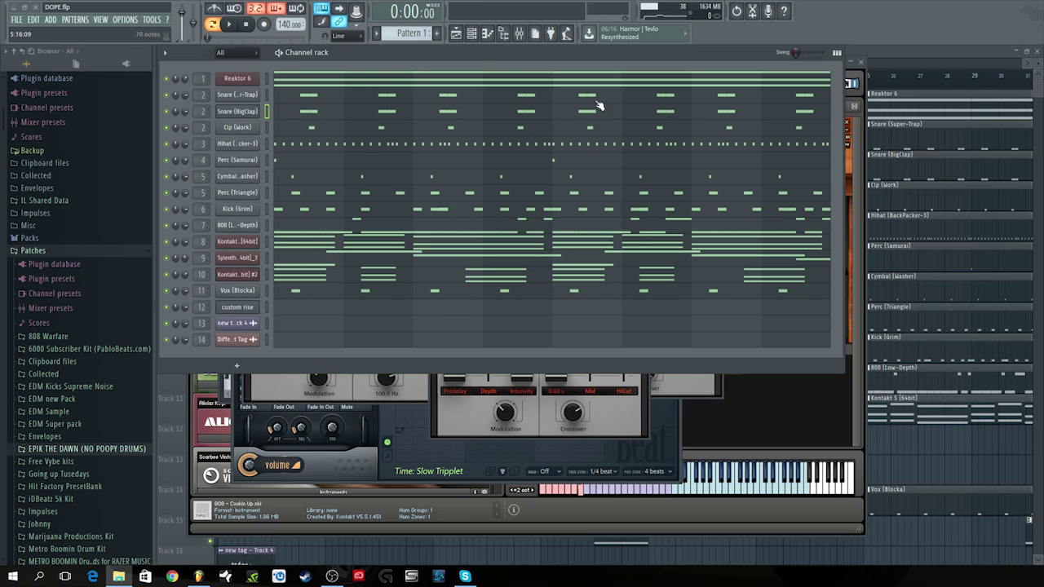
left_click(238, 30)
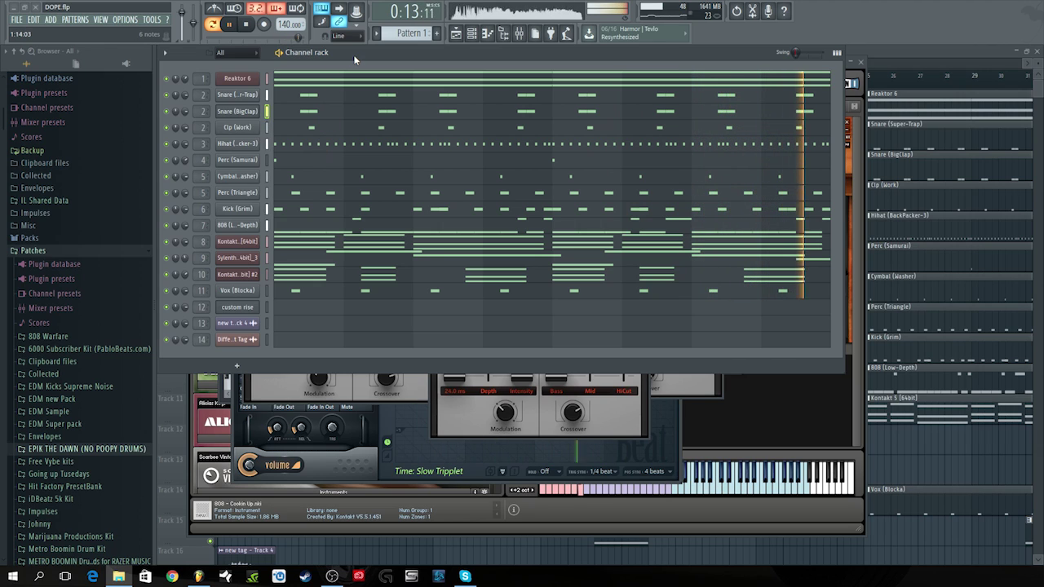
left_click(255, 24)
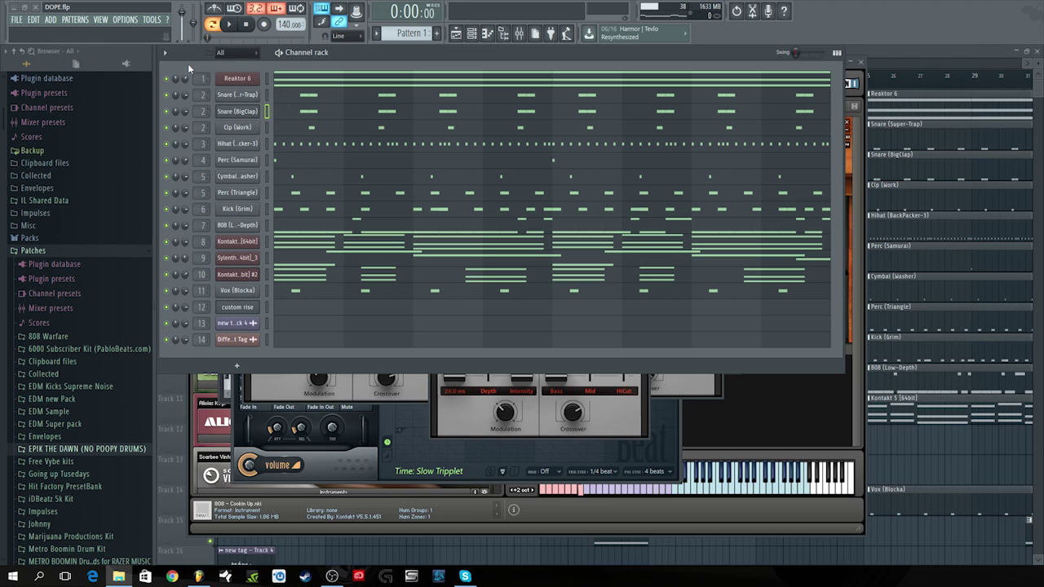
Solo the Reaktor 6 channel and open its Rounds instrument window, placing it clear of the channel's row
right_click(175, 82)
left_click(182, 85)
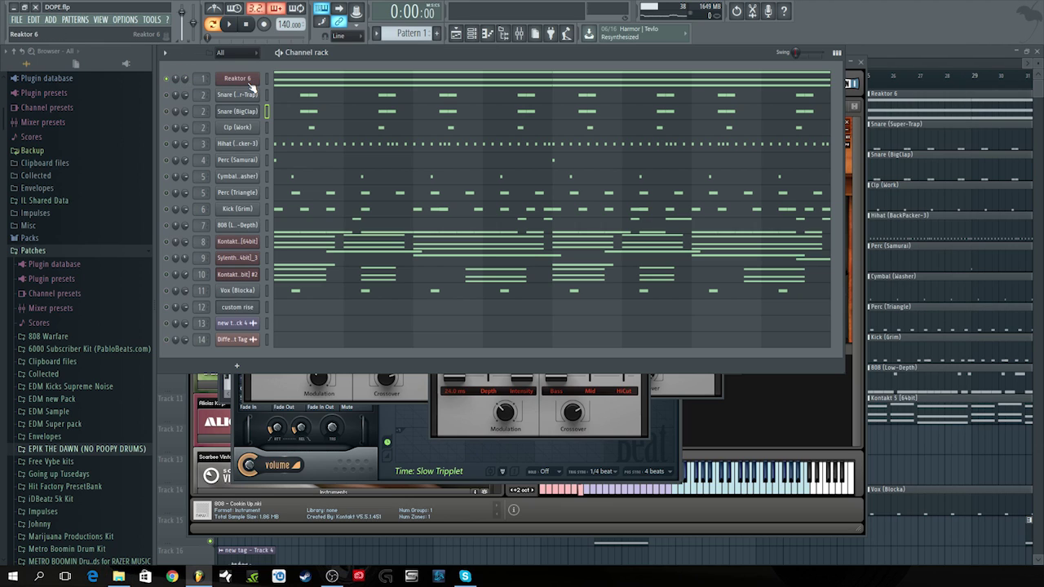
left_click(249, 81)
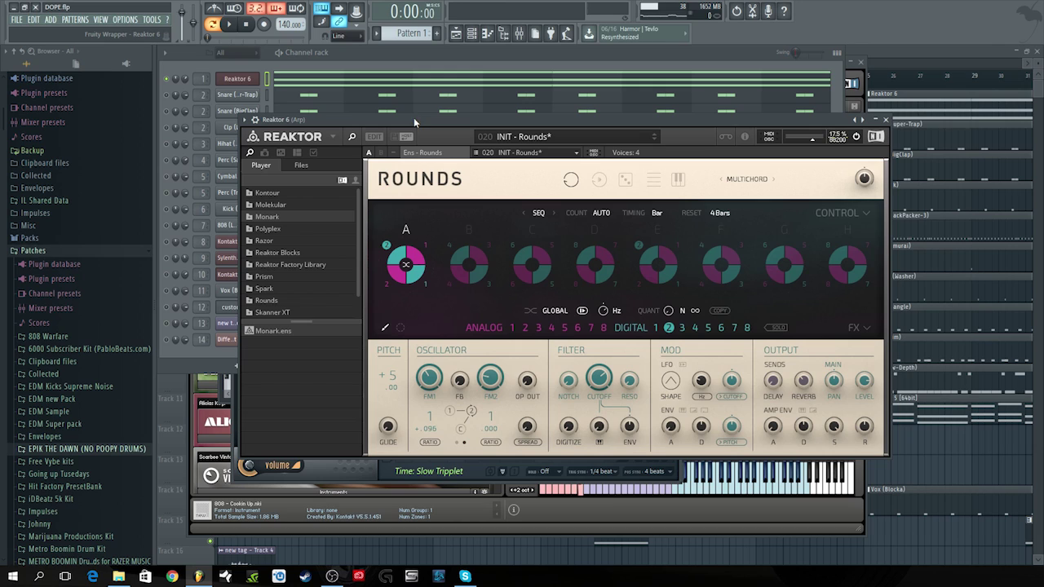
left_click_drag(414, 118, 355, 103)
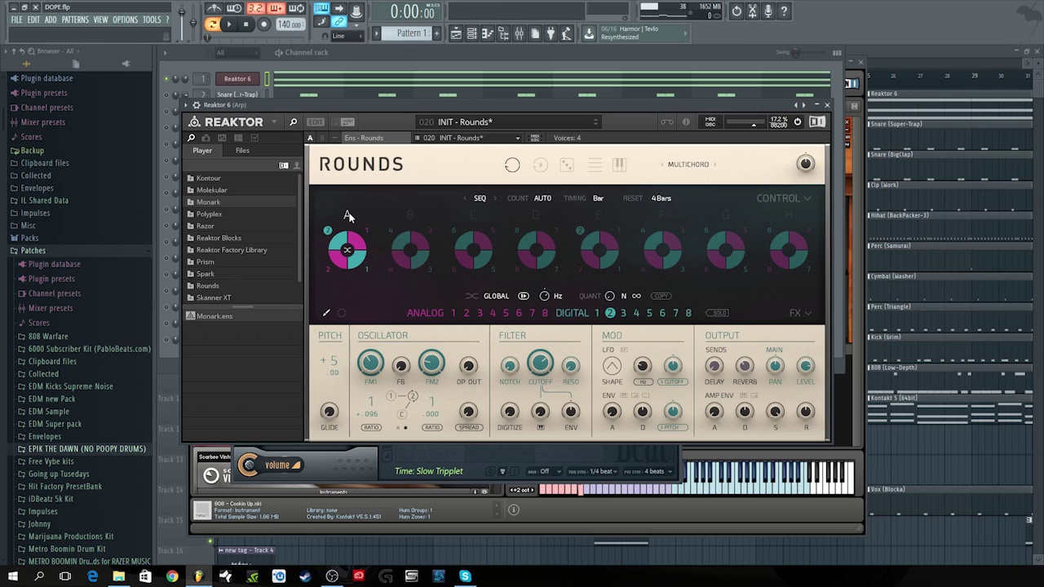
left_click_drag(400, 108, 424, 113)
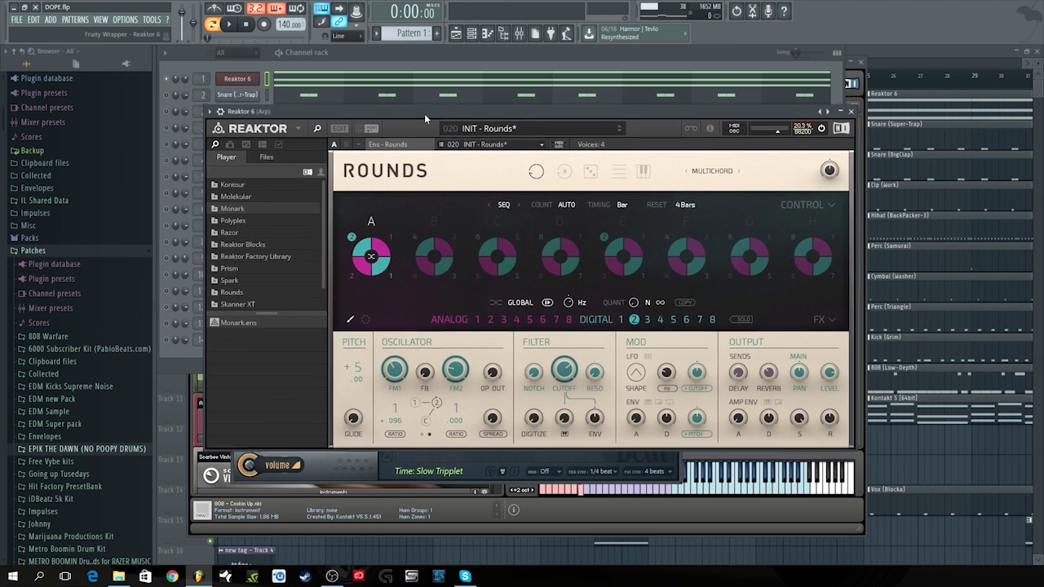
Inspect the Rounds sound settings for analog slots 1, 2 and 3 and digital slot 1, ending on analog 1
left_click(375, 258)
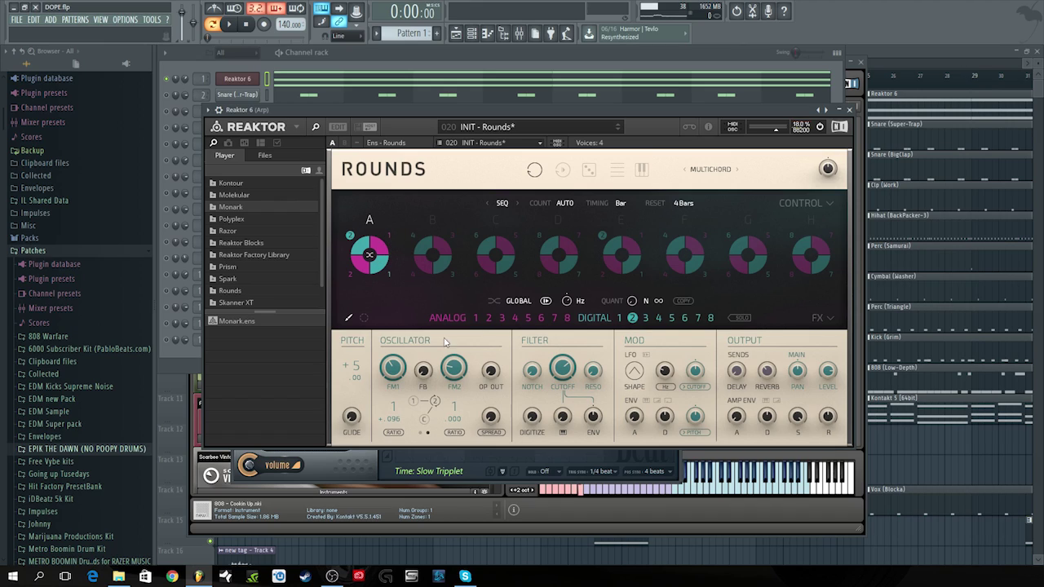
left_click(476, 318)
left_click(488, 318)
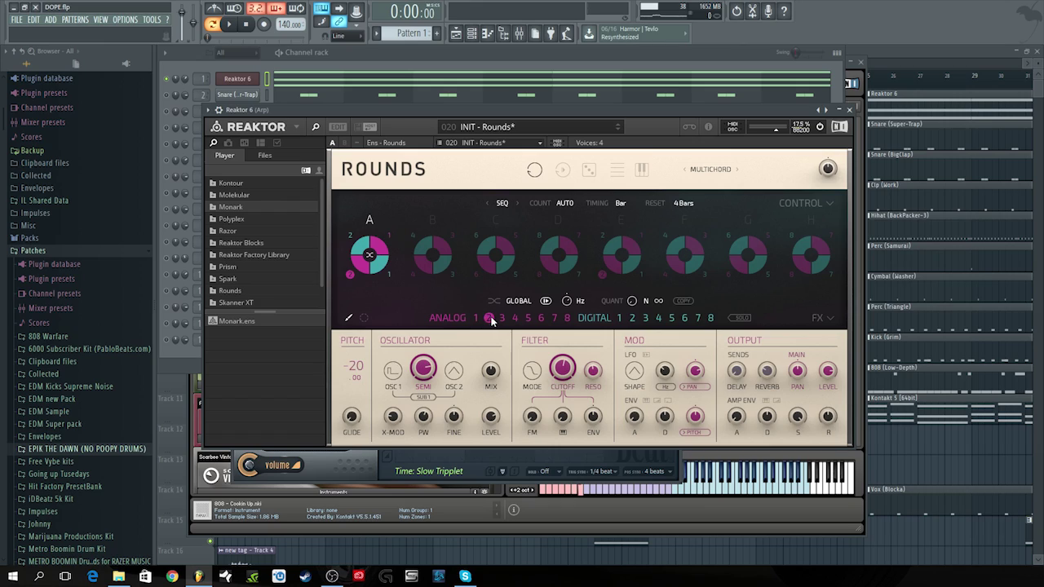
left_click(502, 318)
left_click(476, 318)
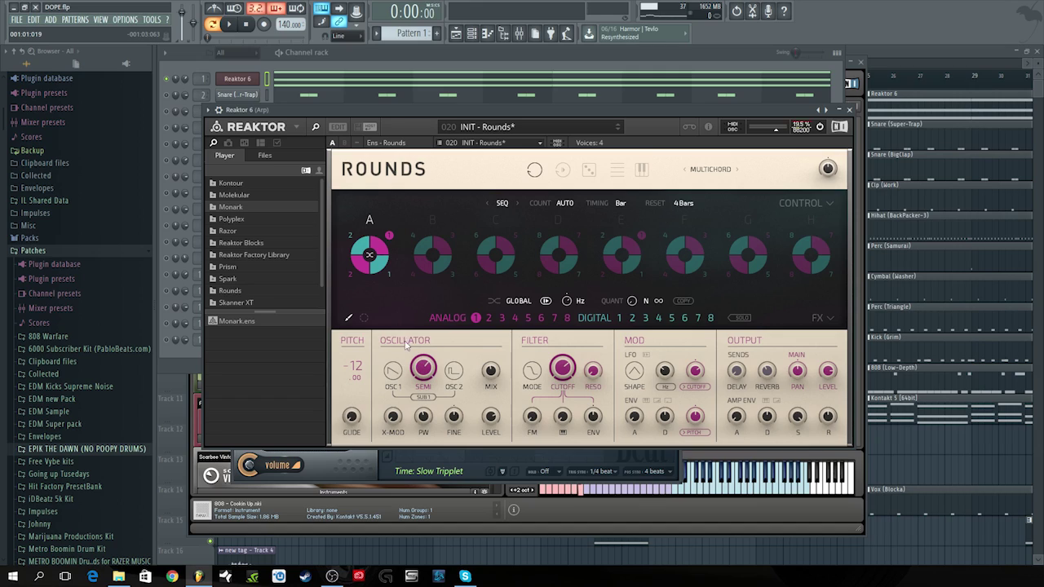
left_click(620, 318)
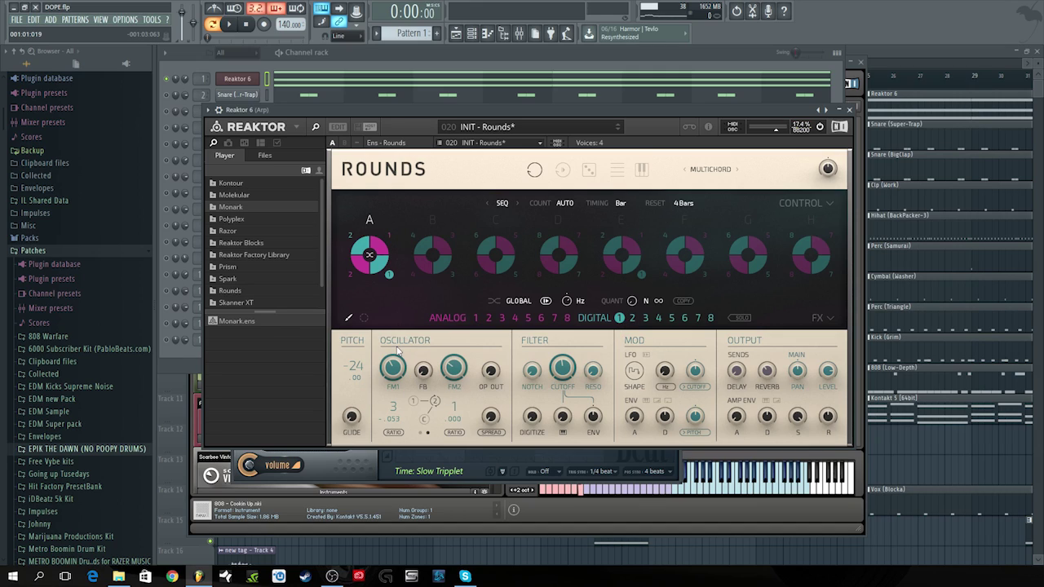
left_click(475, 318)
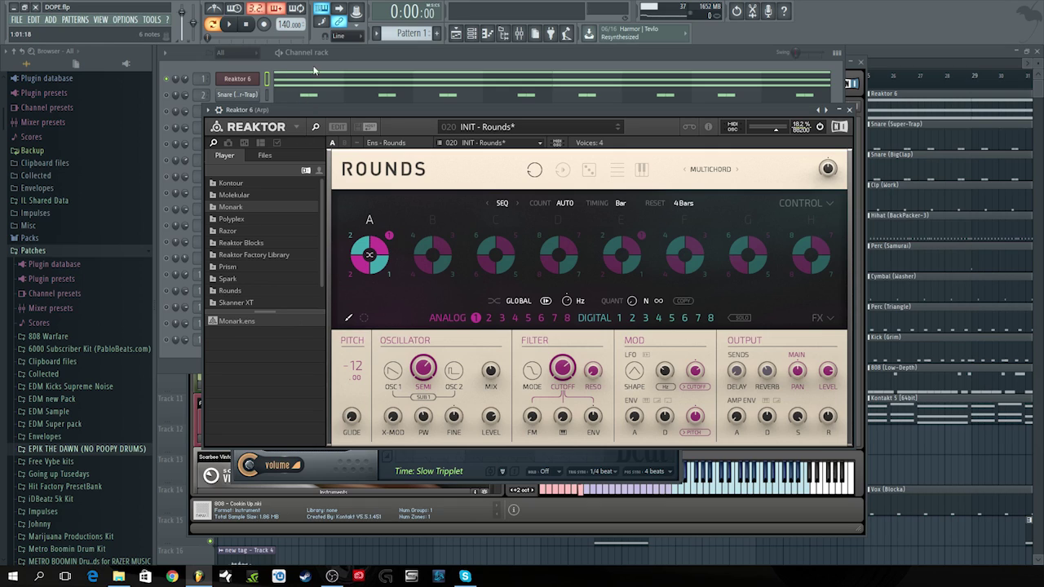
Listen to the soloed Reaktor 6 arp, stop playback, and shift the Rounds window off the channel names
left_click(232, 28)
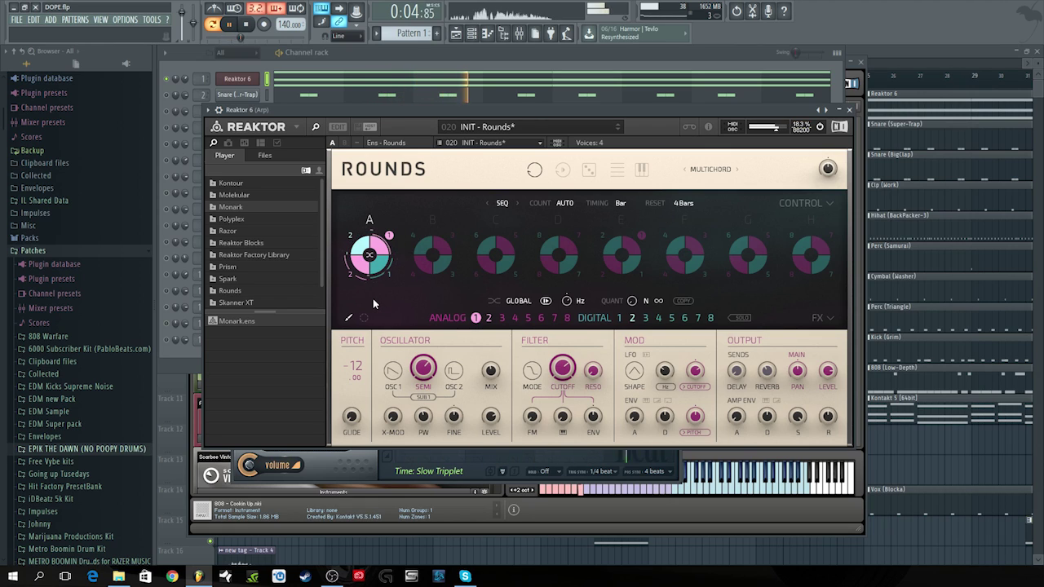
left_click(248, 25)
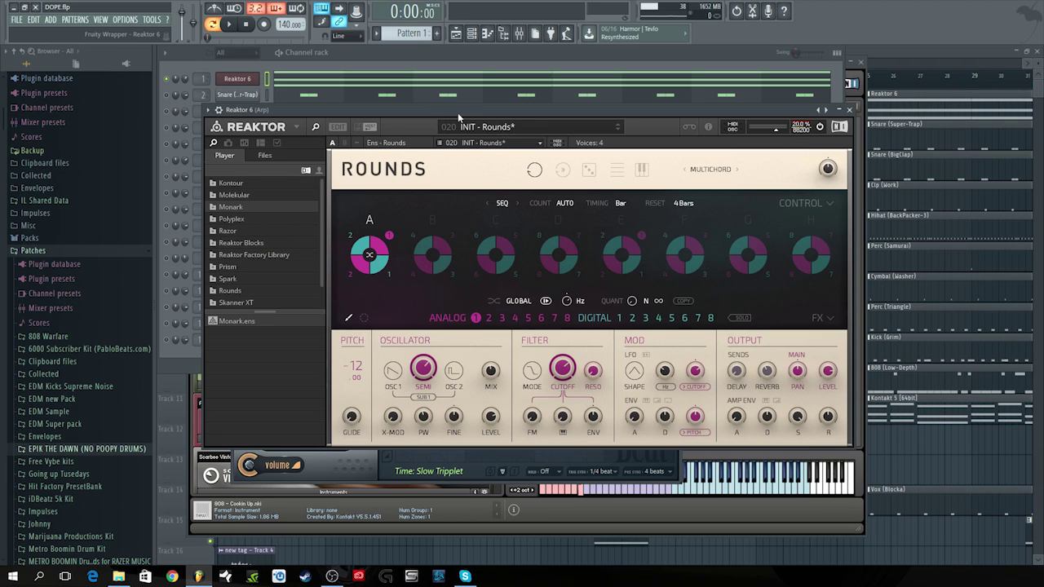
left_click_drag(500, 109, 573, 102)
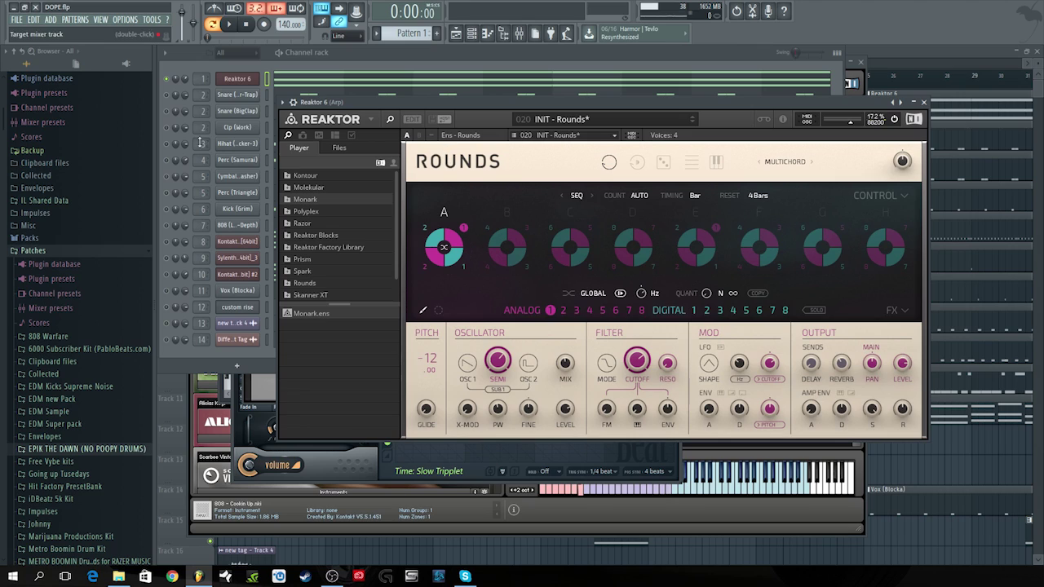
Open the Reaktor 6 piano roll and review its chord notes during playback with all eight bars in view
left_click(330, 77)
scroll(271, 175, "up", 3)
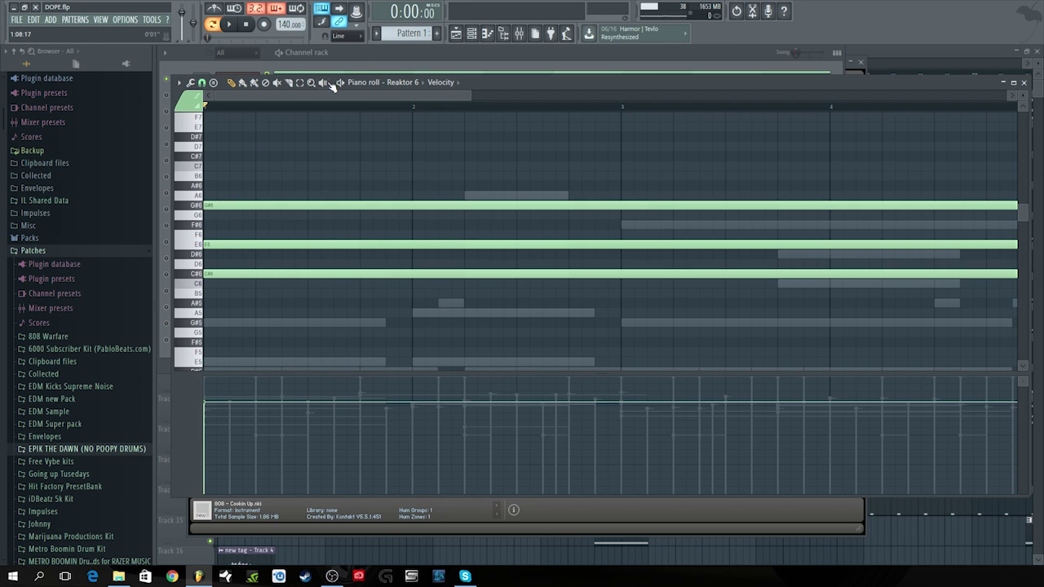
left_click(363, 50)
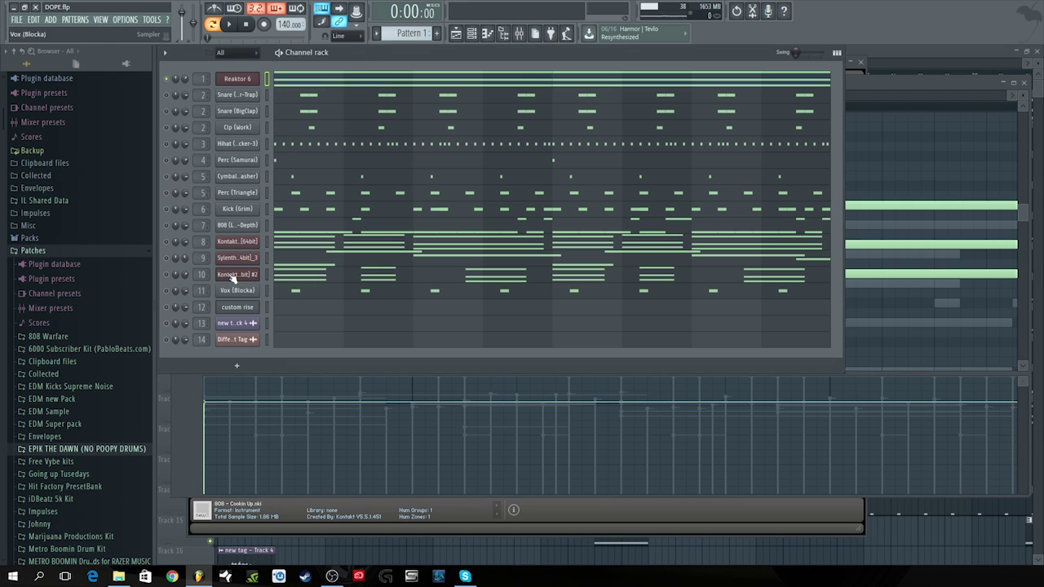
left_click(363, 78)
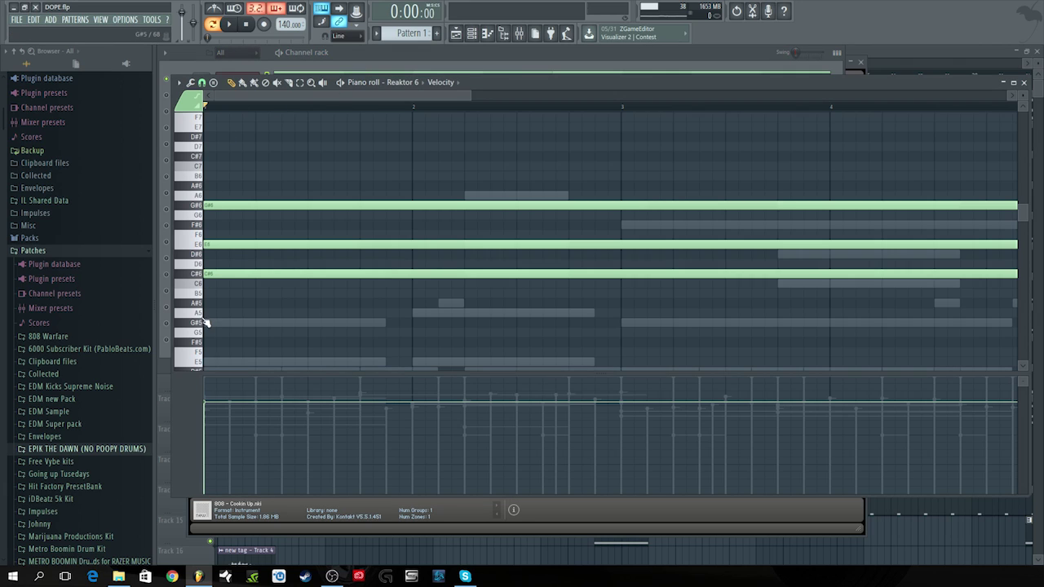
left_click(231, 26)
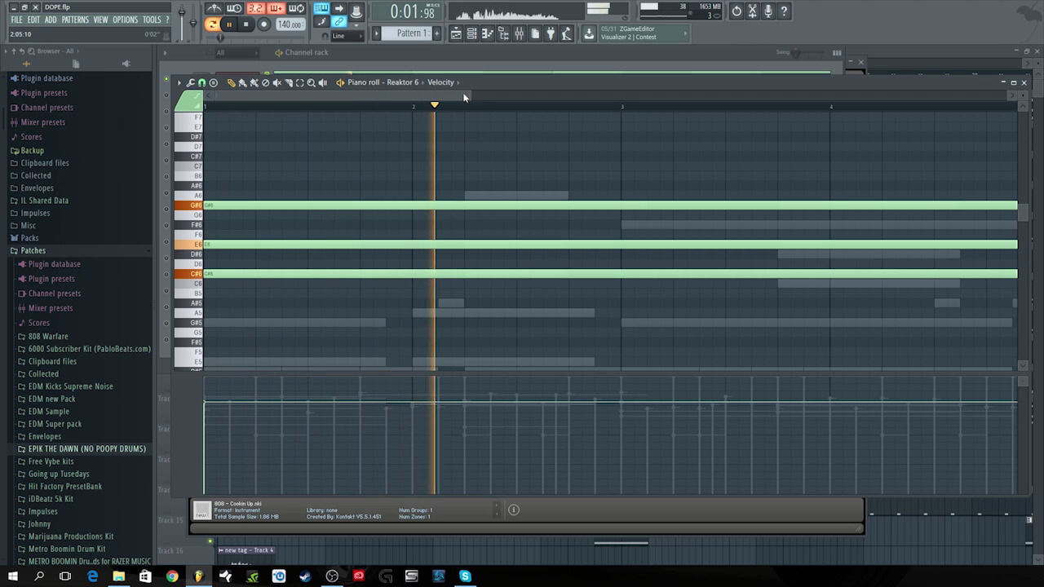
left_click_drag(464, 97, 725, 103)
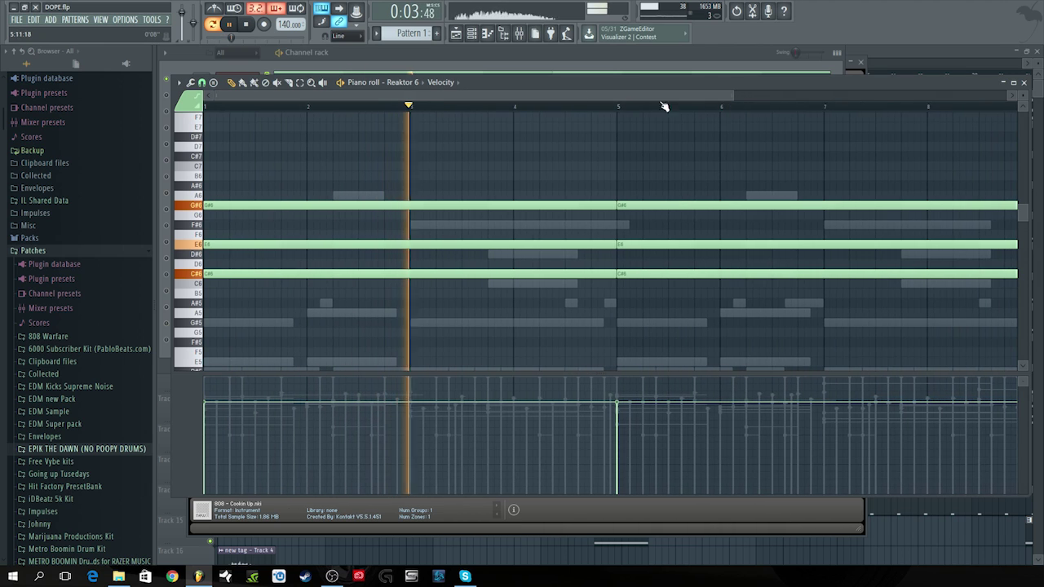
left_click(248, 29)
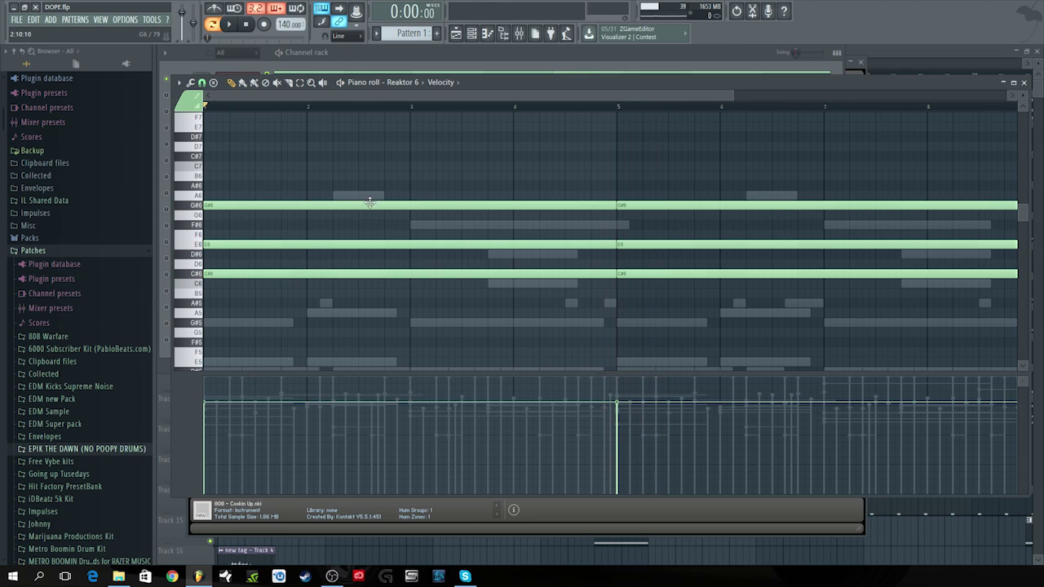
Solo the Kontakt pad on channel 8 and bring up its Choir instrument, moved clear of the channel names
left_click(438, 64)
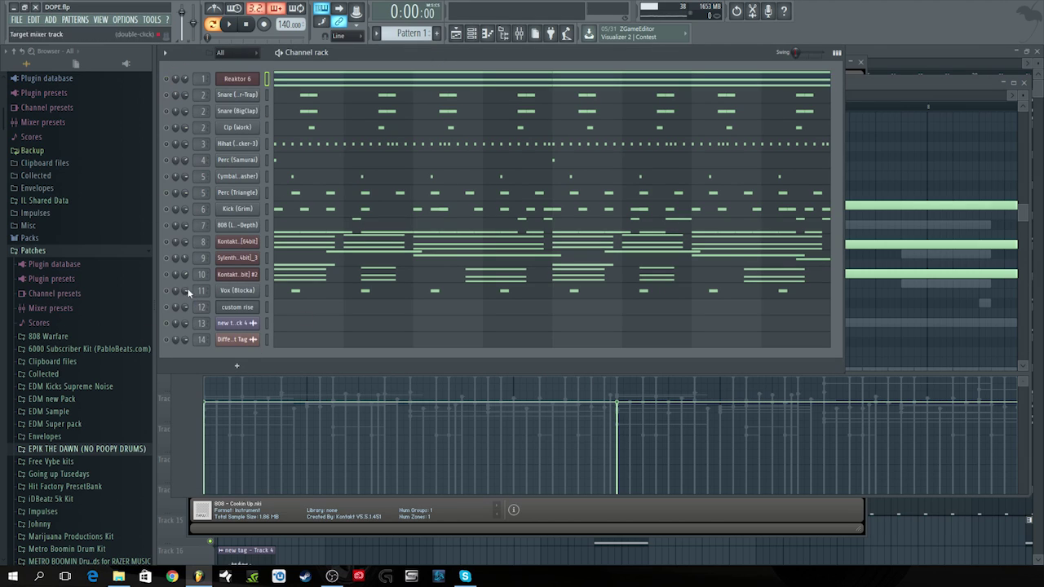
left_click(166, 242)
left_click(254, 244)
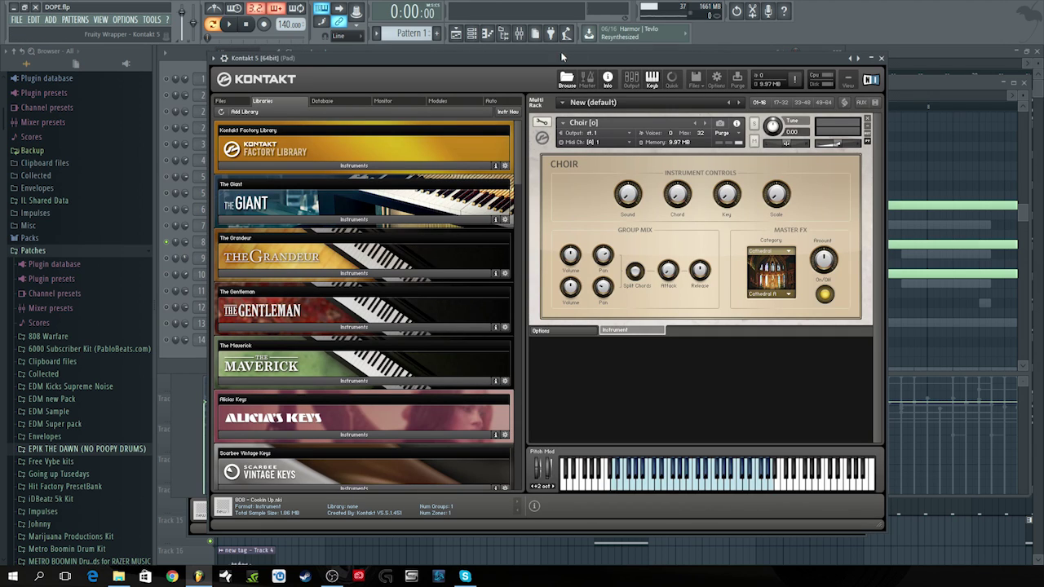
left_click_drag(561, 56, 634, 68)
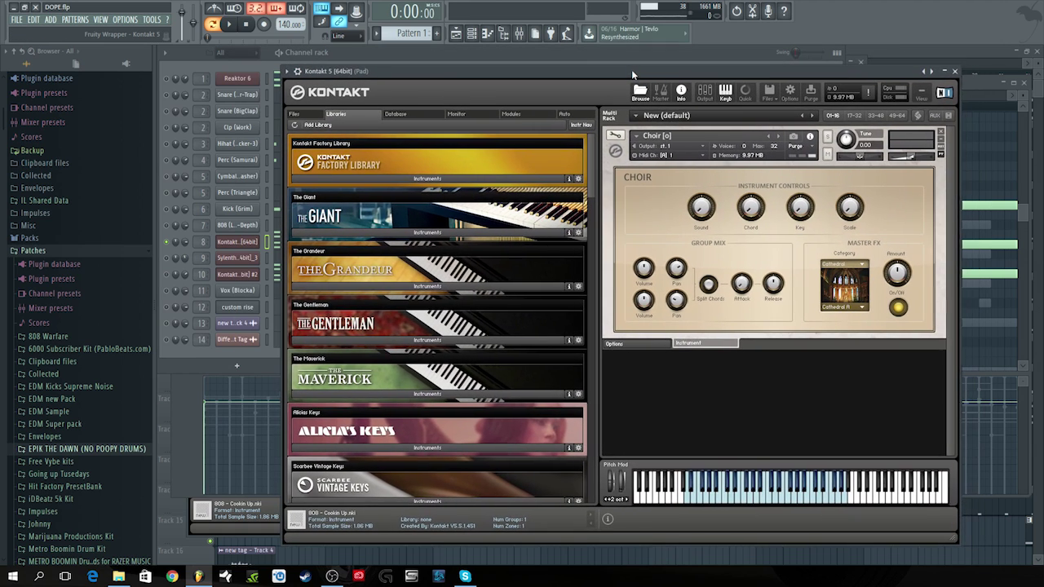
Show the Arp mixer track and inspect its Fruity parametric EQ 2 and Gross Beat effects
left_click(190, 85)
key("F9")
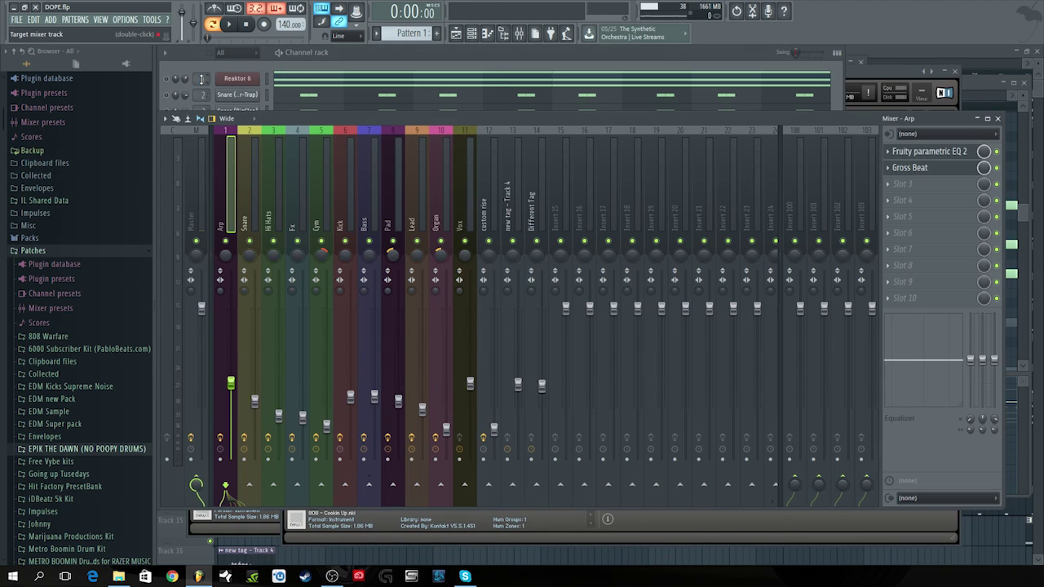
left_click(904, 152)
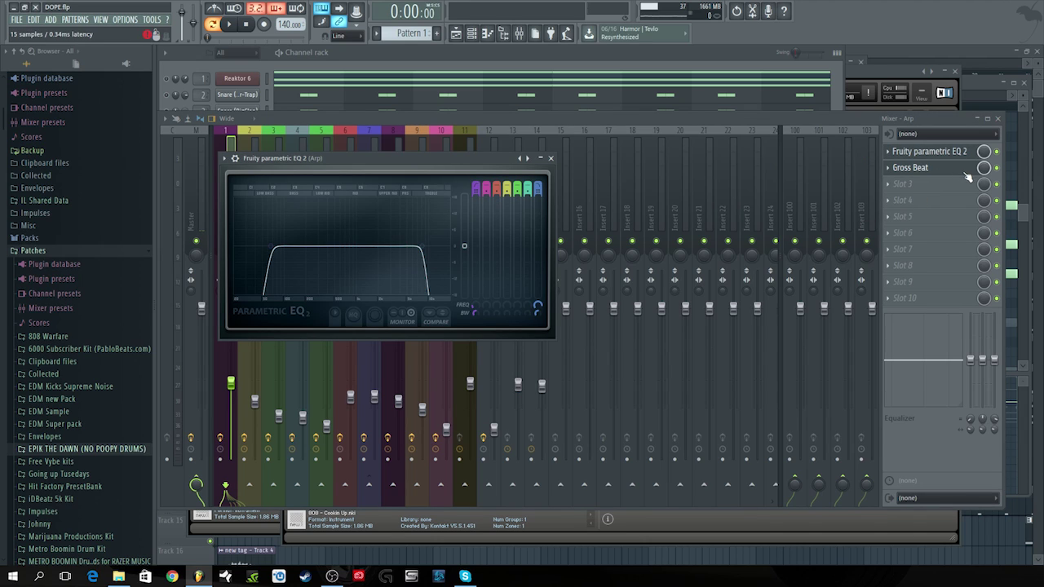
left_click(921, 167)
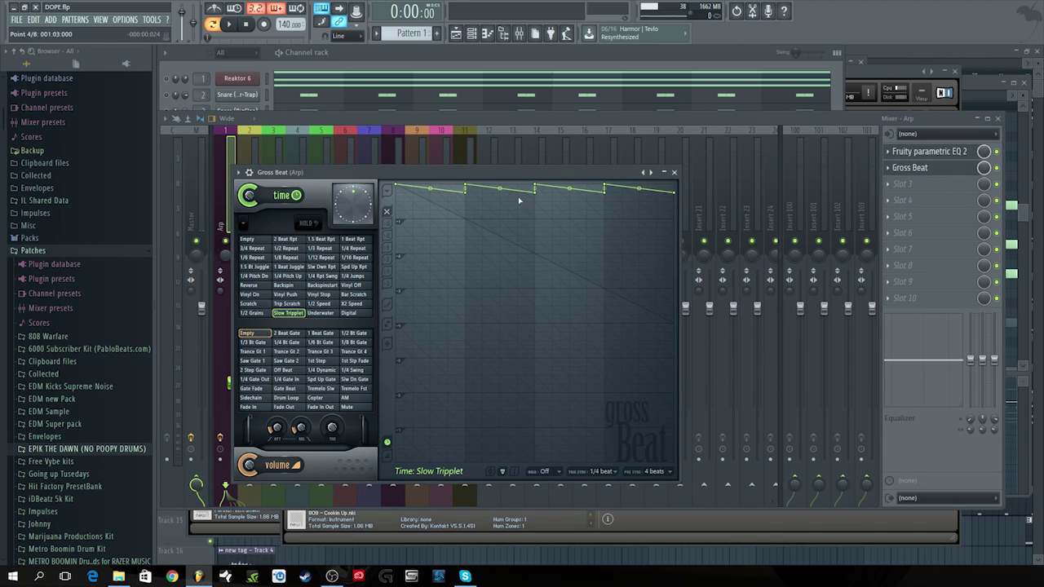
Compare the soloed Reaktor 6 arp with Gross Beat bypassed and re-enabled during playback, and stop playback
left_click(995, 168)
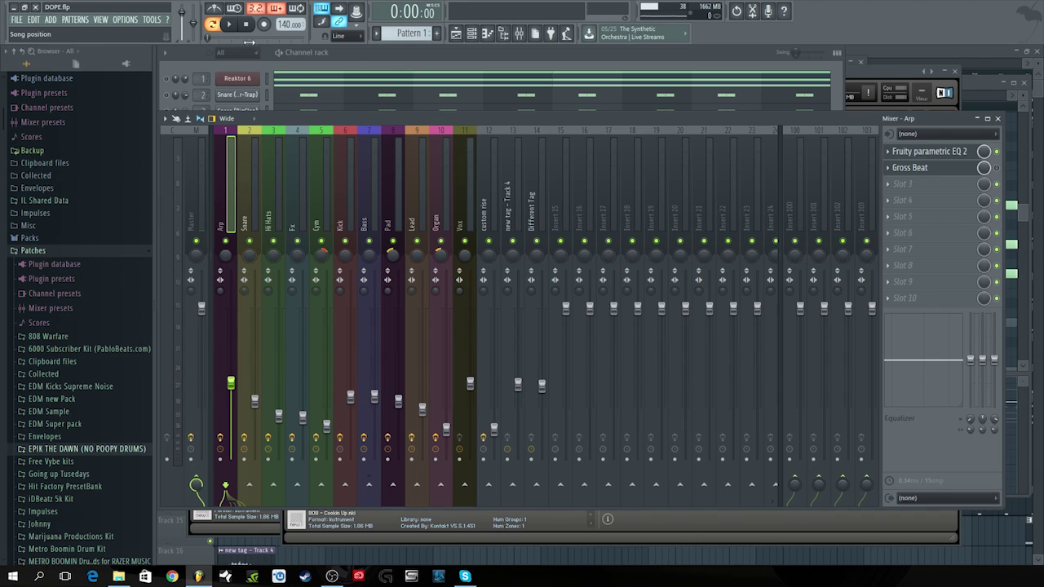
left_click(229, 25)
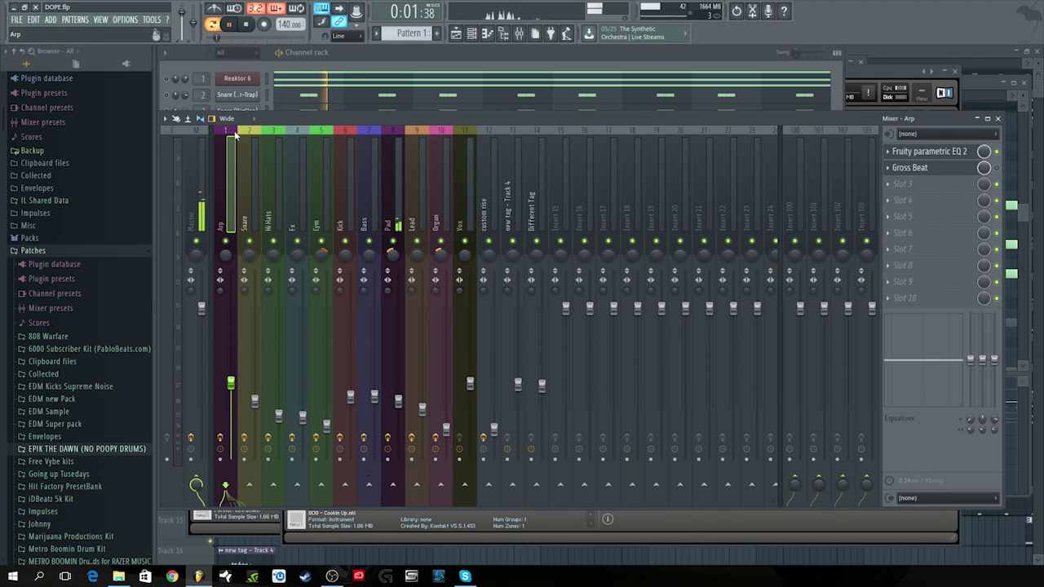
left_click(343, 56)
key("space")
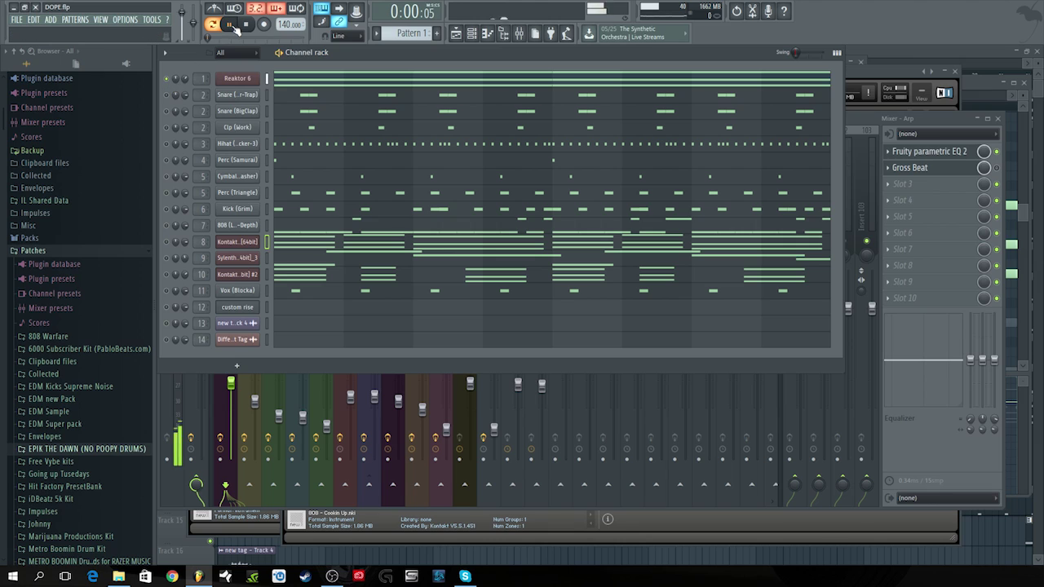
key("space")
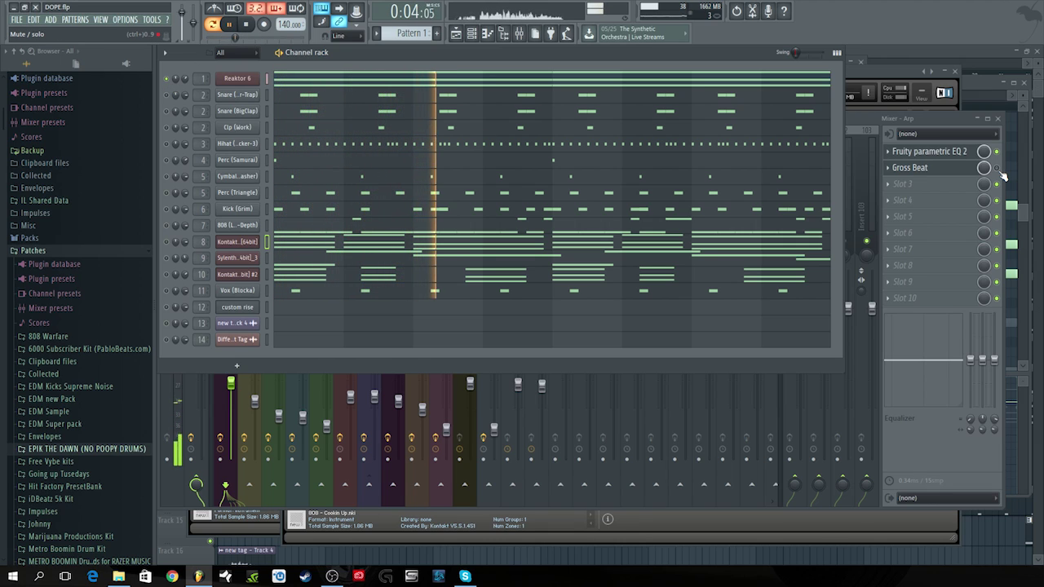
key("F9")
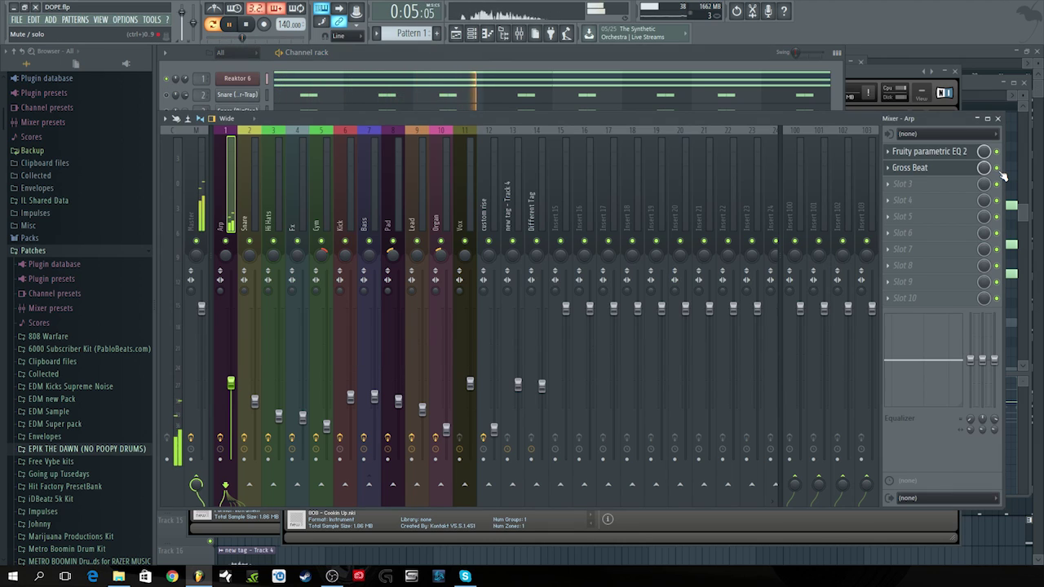
left_click(247, 25)
Return to the channel rack, solo Kontakt channel 8, and reopen its Choir pad instrument
left_click(420, 55)
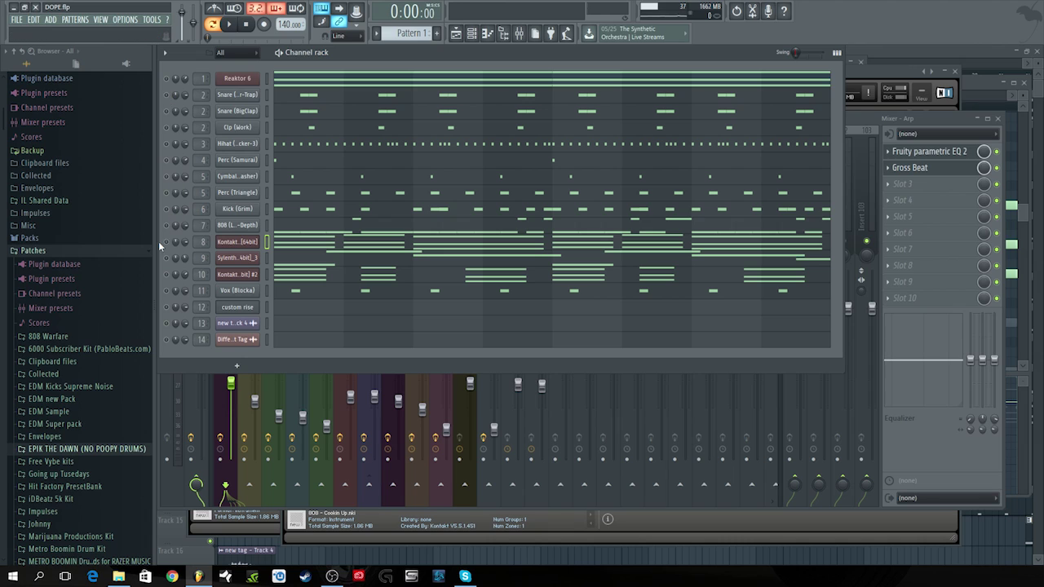
left_click(245, 242)
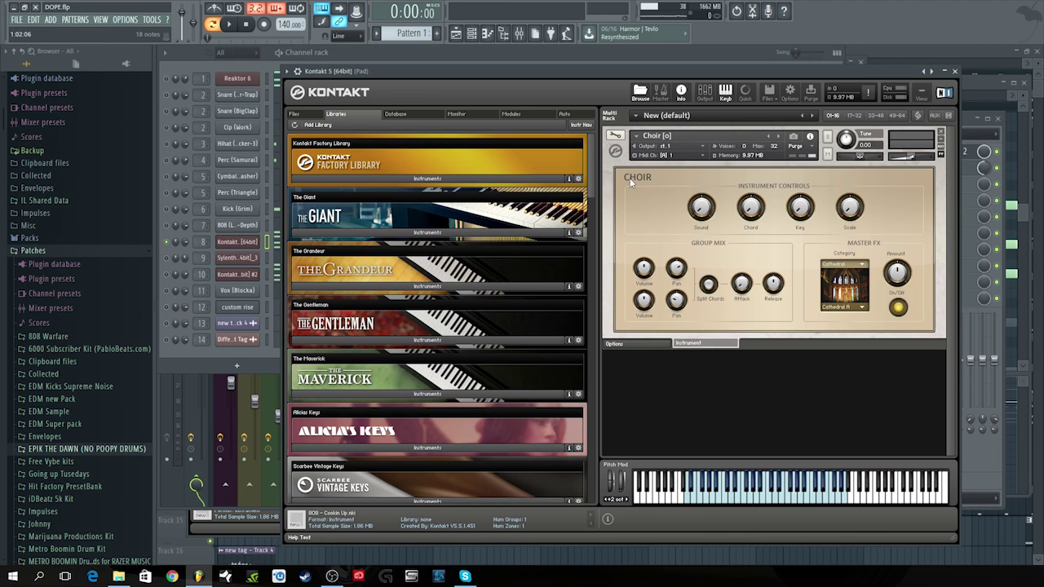
left_click_drag(467, 68, 468, 59)
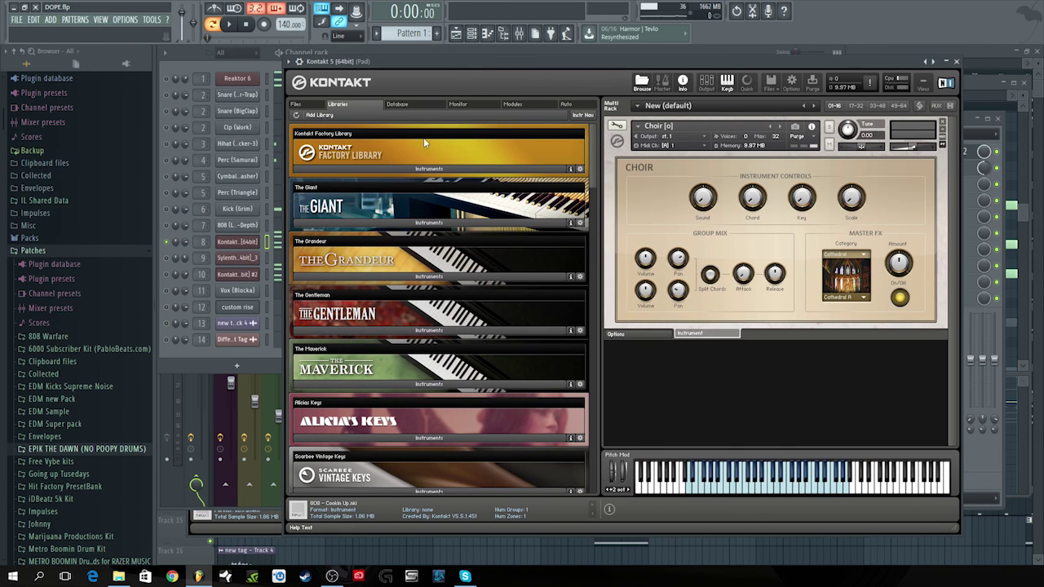
Show the Pad mixer track and inspect its Fruity parametric EQ 2 and Fruity Phaser settings
left_click(339, 167)
left_click(339, 166)
left_click(359, 169)
left_click(358, 169)
key("F9")
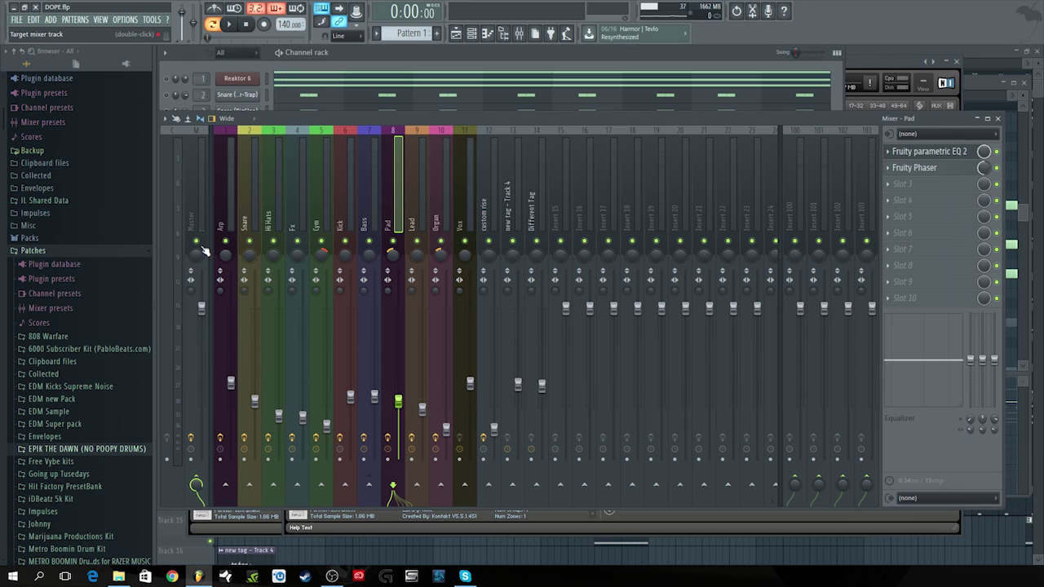
left_click(908, 154)
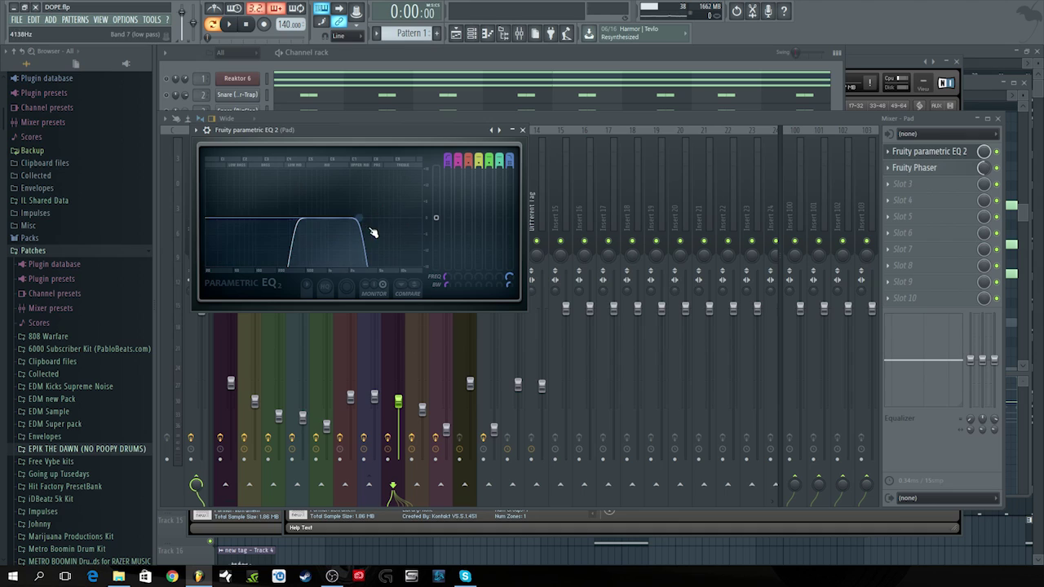
left_click(920, 169)
left_click(920, 168)
left_click(919, 169)
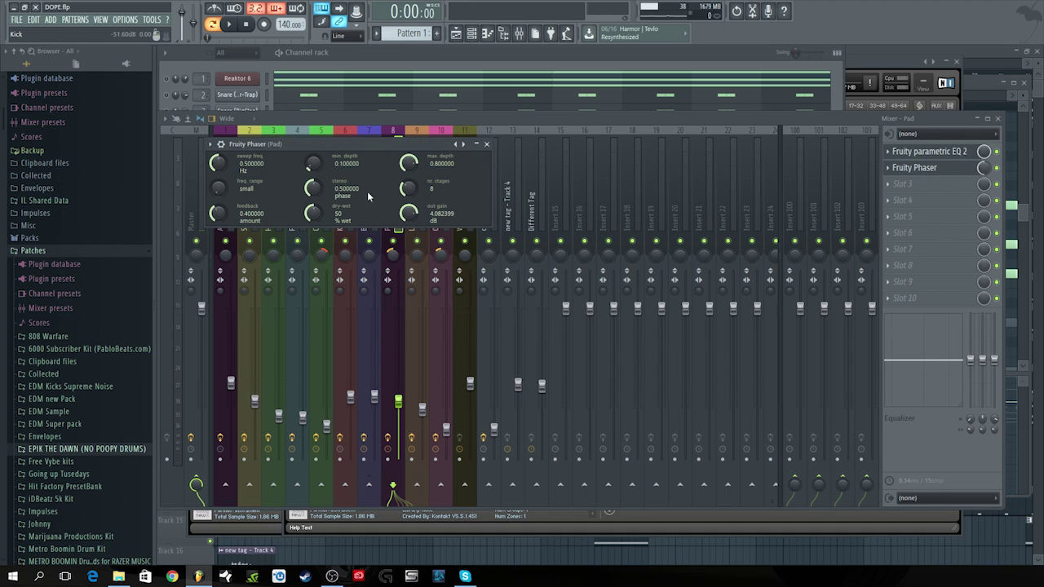
Recheck the effects on the Pad mixer track, briefly viewing Fruity Phaser, and return to the channel rack
left_click(427, 53)
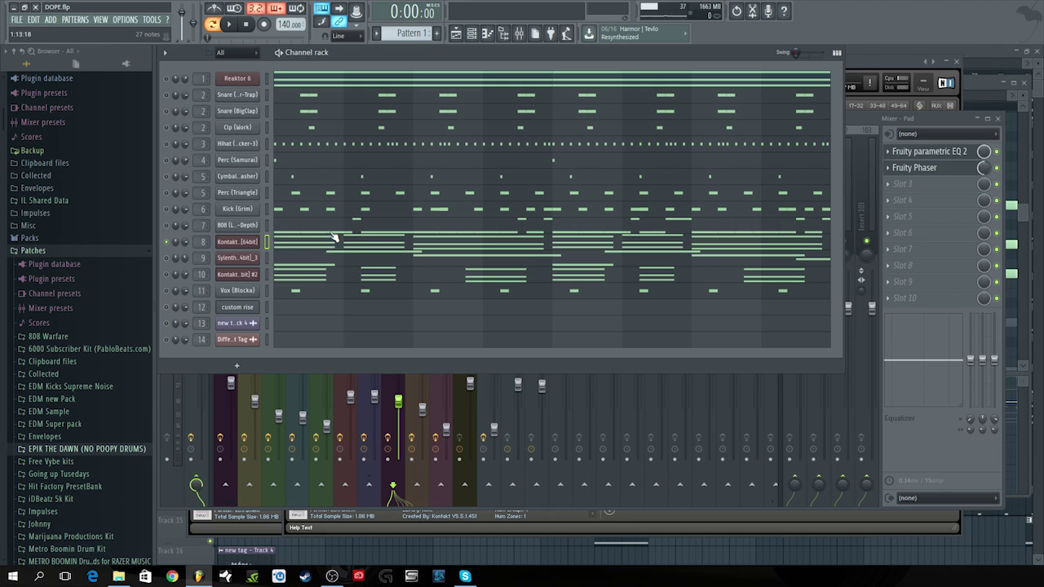
left_click(922, 153)
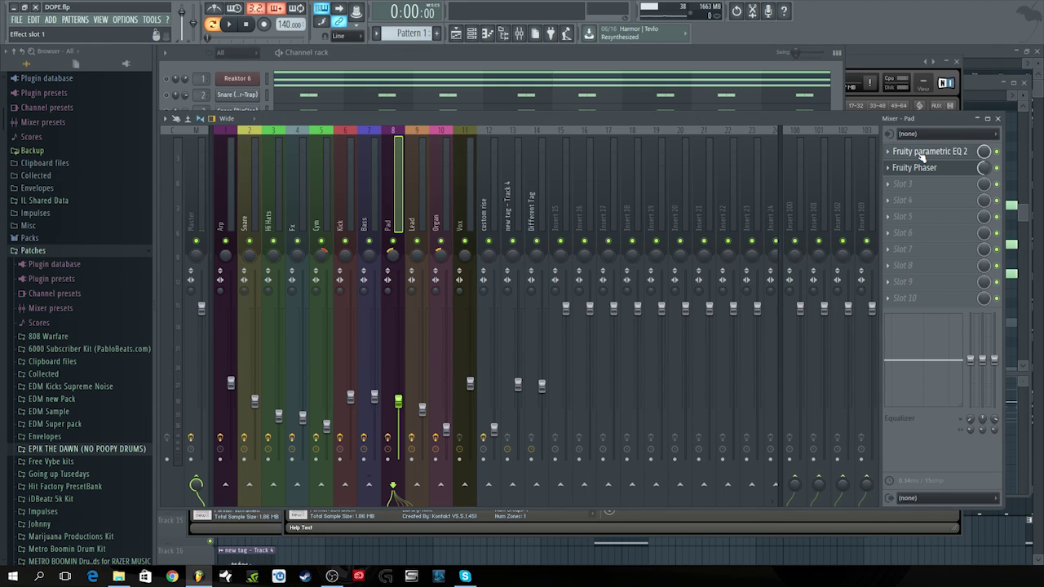
left_click(928, 168)
left_click(926, 168)
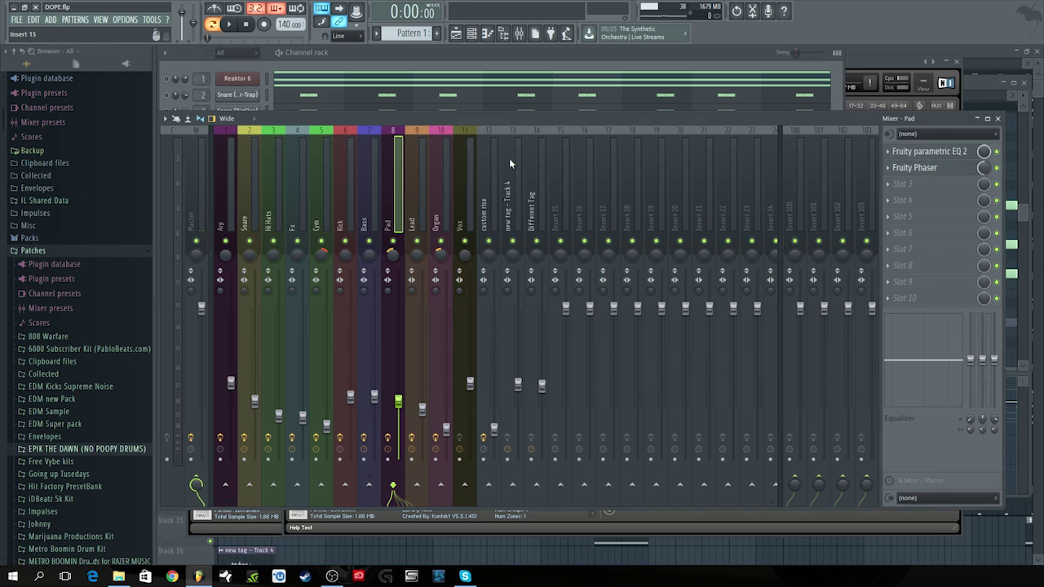
left_click(414, 51)
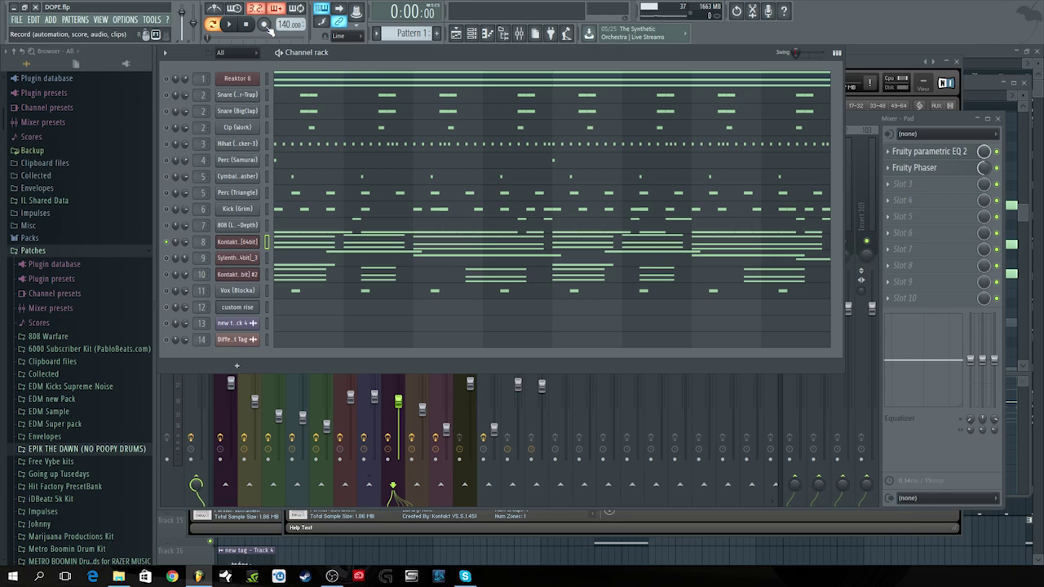
Play the soloed pad twice with its mixer track in view, stopping playback after each listen
left_click(903, 97)
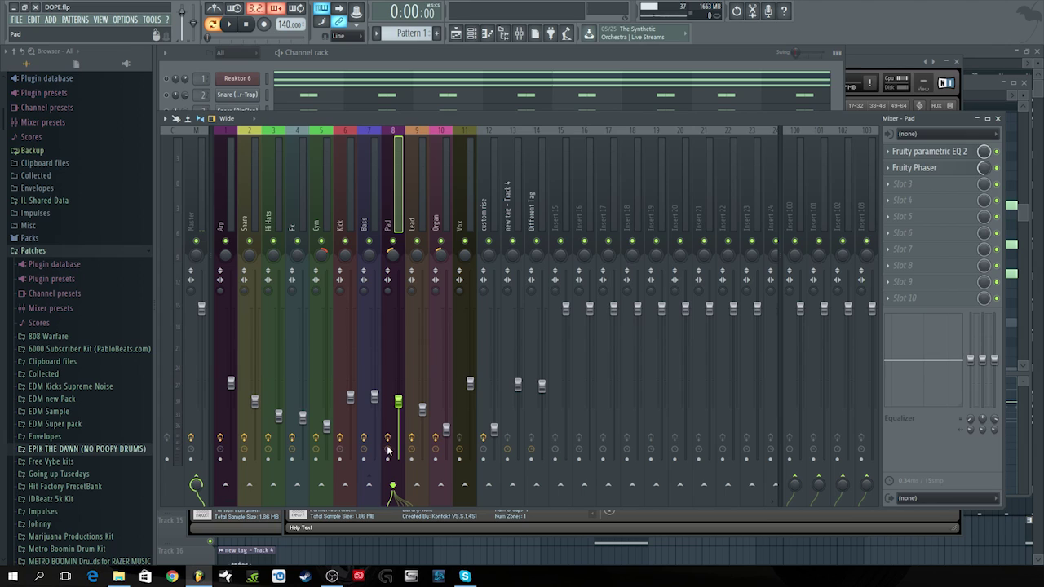
left_click(234, 24)
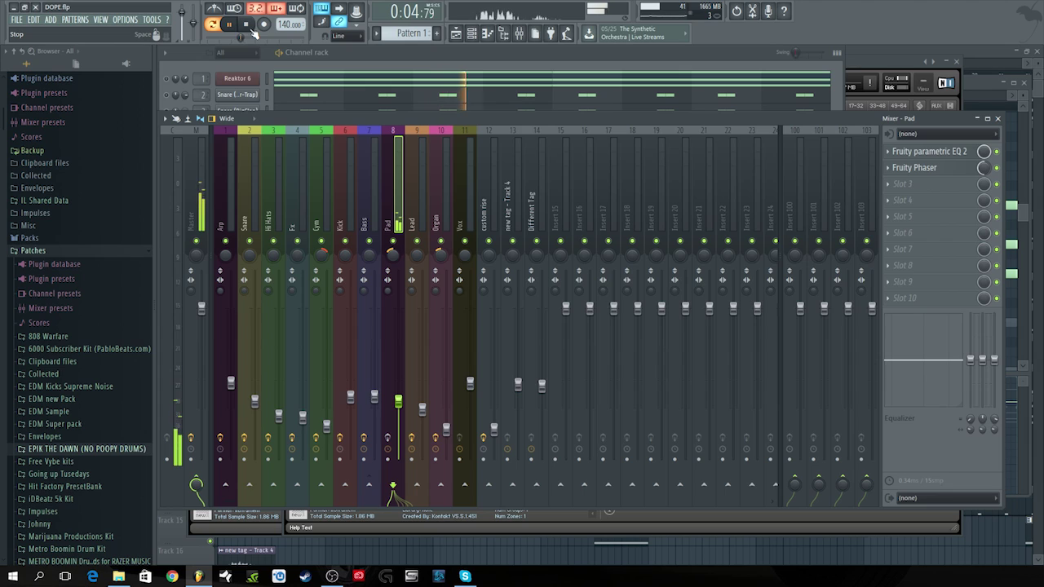
left_click(252, 28)
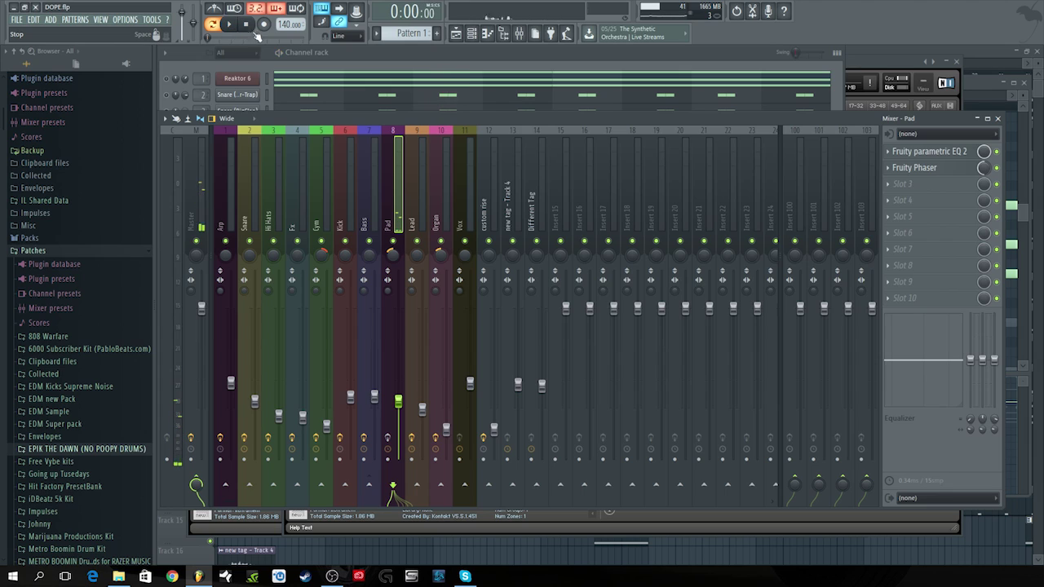
left_click(432, 61)
left_click(910, 119)
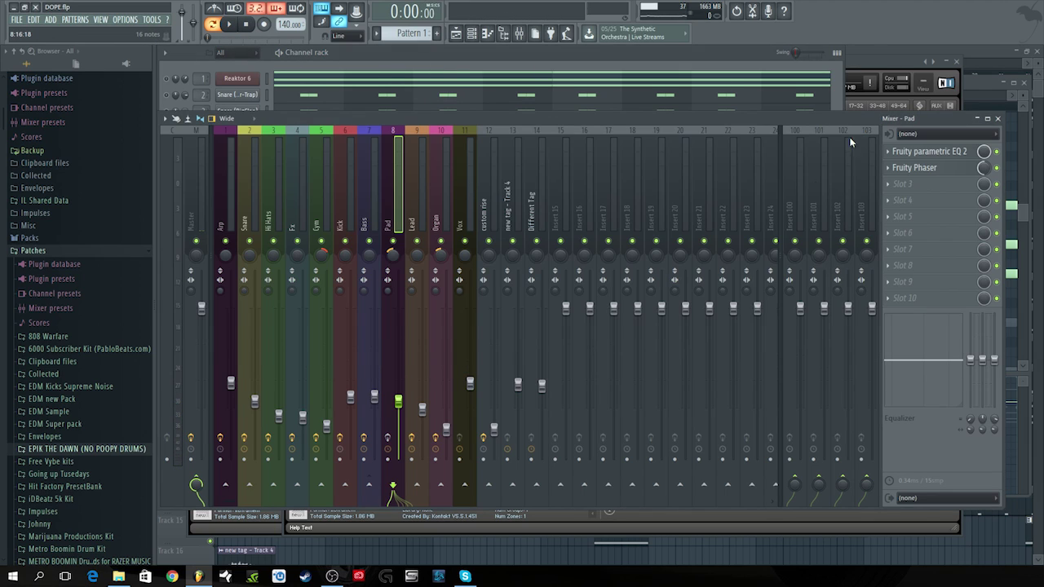
left_click(231, 24)
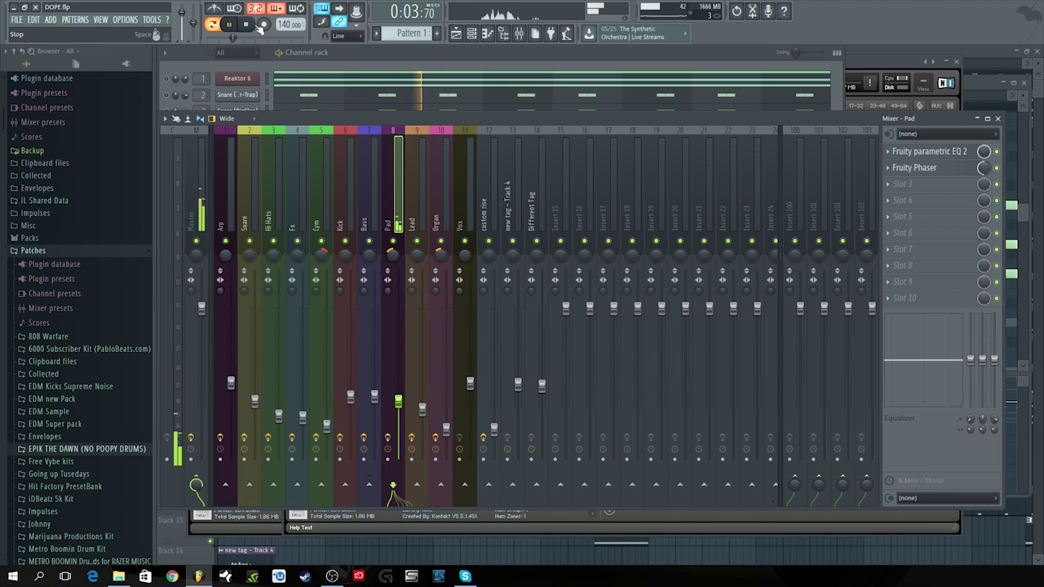
left_click(259, 25)
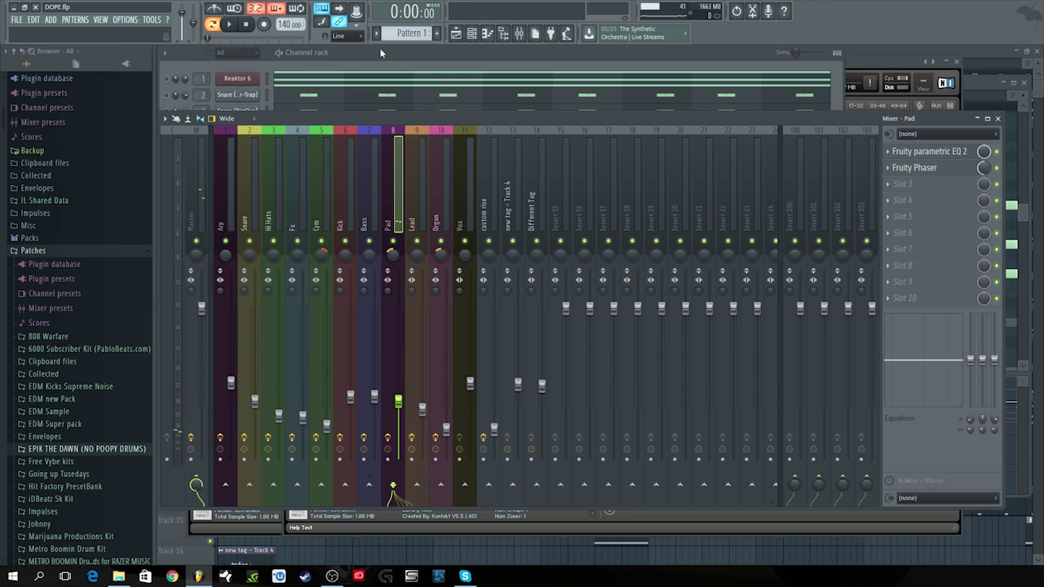
Open the piano roll of the Kontakt pad on channel 8 and examine its chord notes
left_click(390, 49)
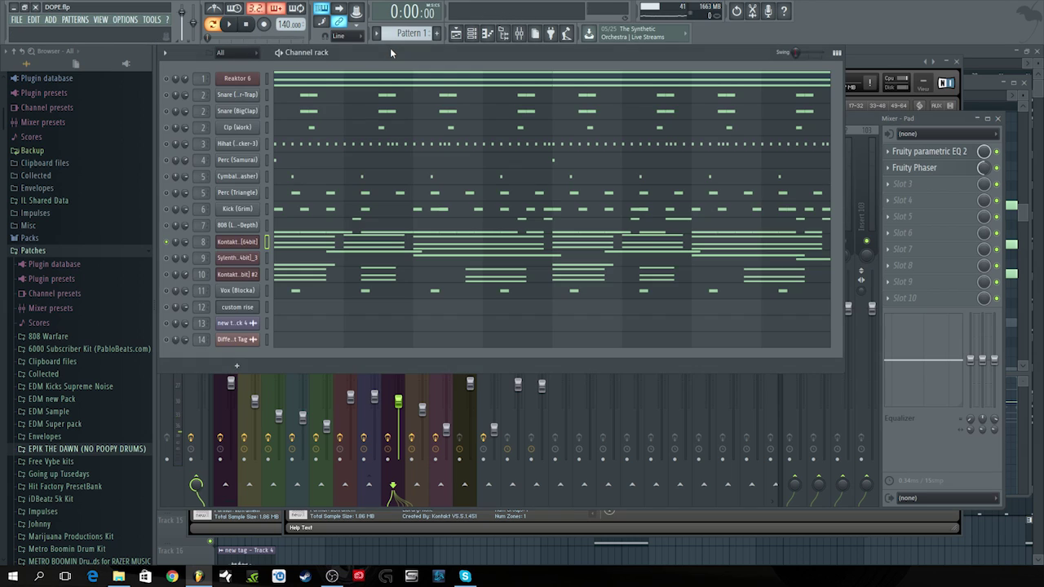
left_click(299, 243)
scroll(277, 204, "up", 1)
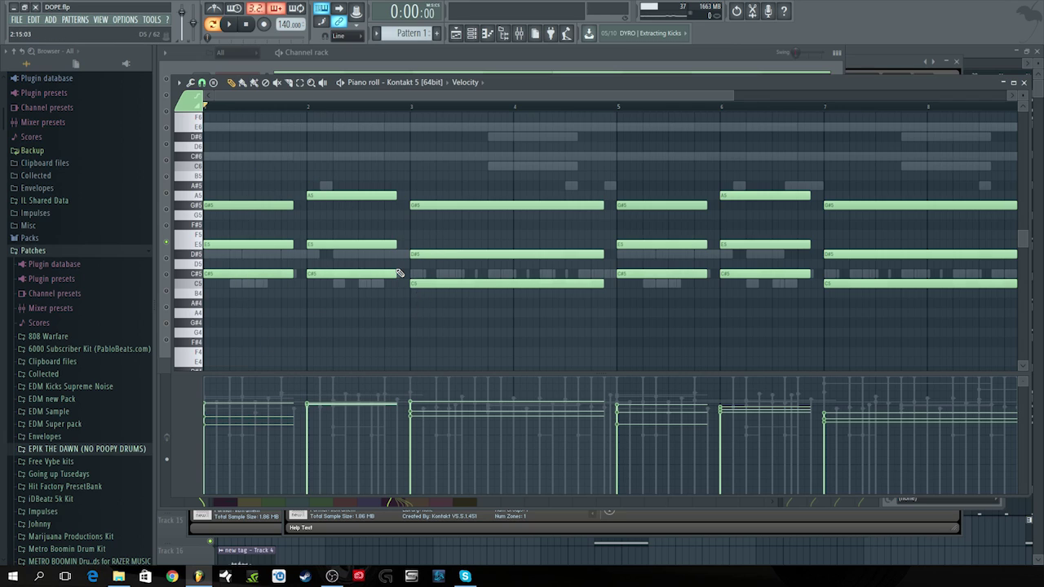
Solo the Sylenth1 lead on channel 9, inspect its Hard Lead (Air Bender) preset, and close the instrument window
left_click(379, 52)
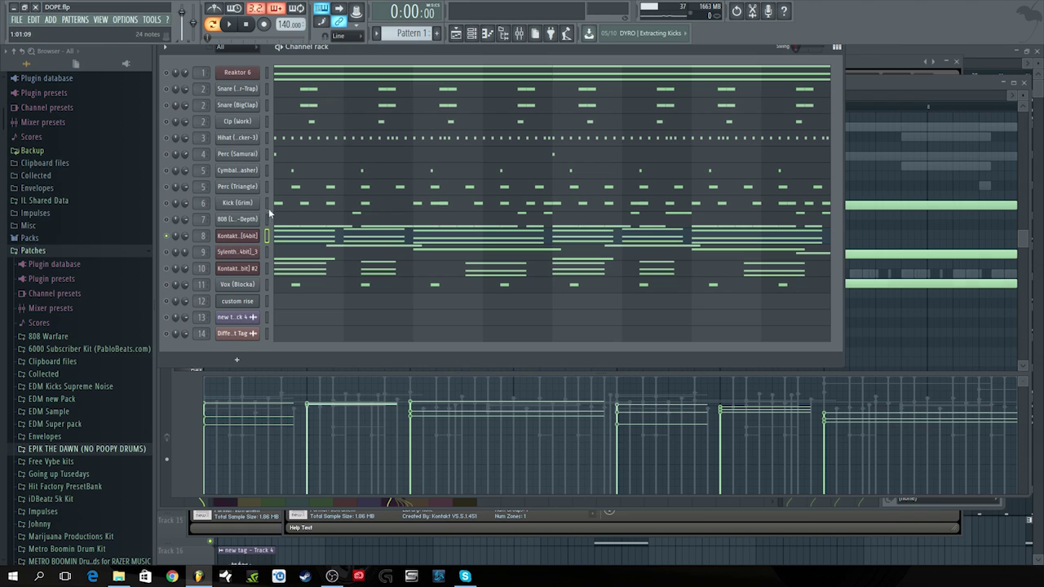
left_click(167, 251)
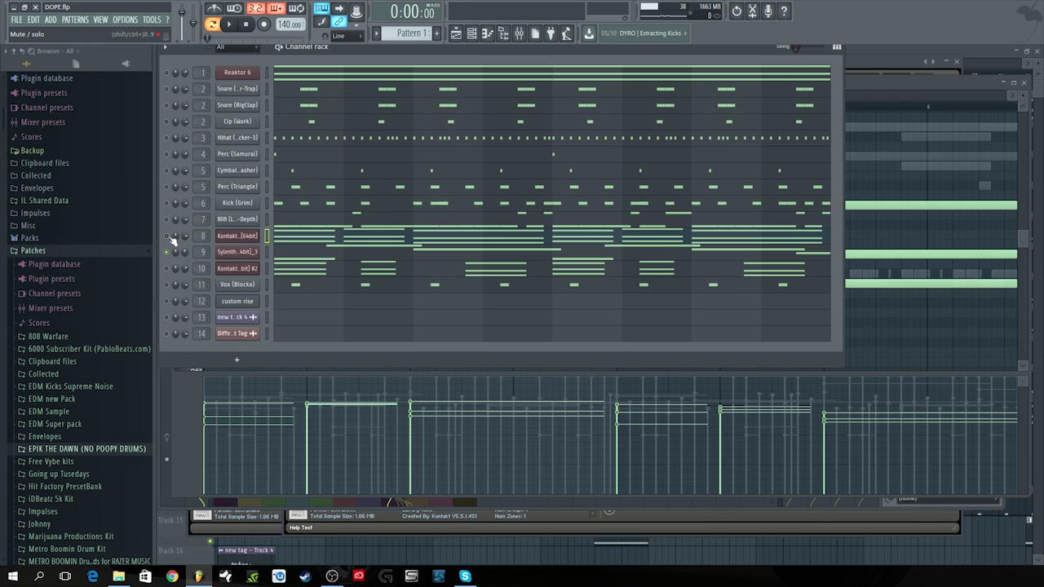
left_click(253, 251)
left_click_drag(390, 134, 511, 111)
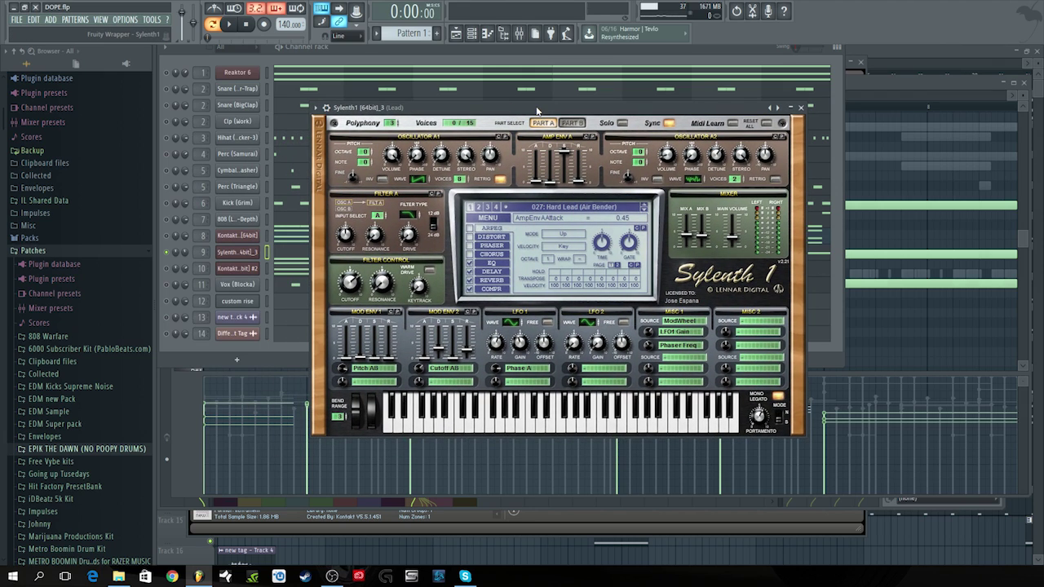
left_click_drag(536, 111, 509, 134)
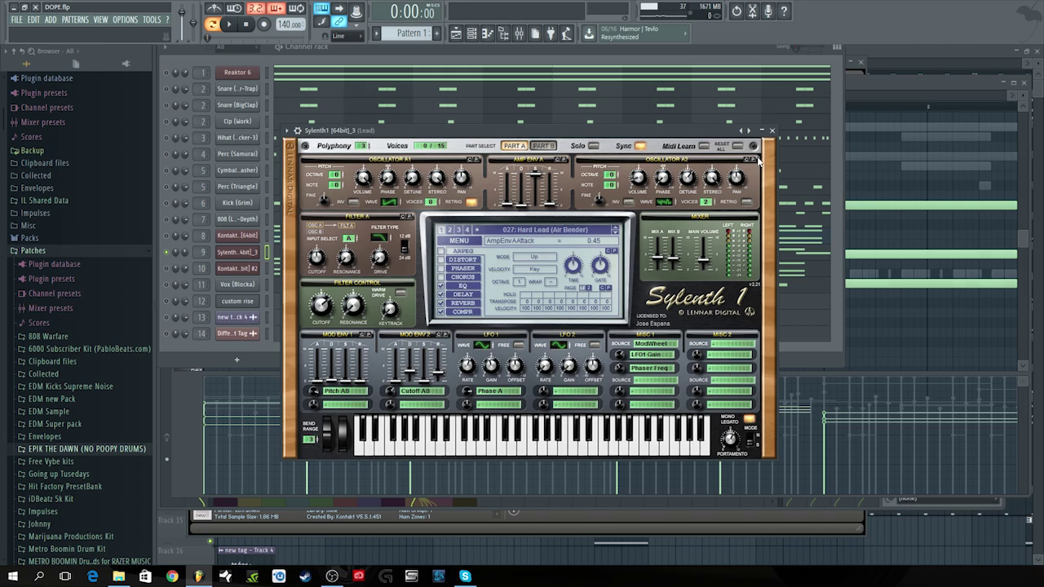
left_click(772, 132)
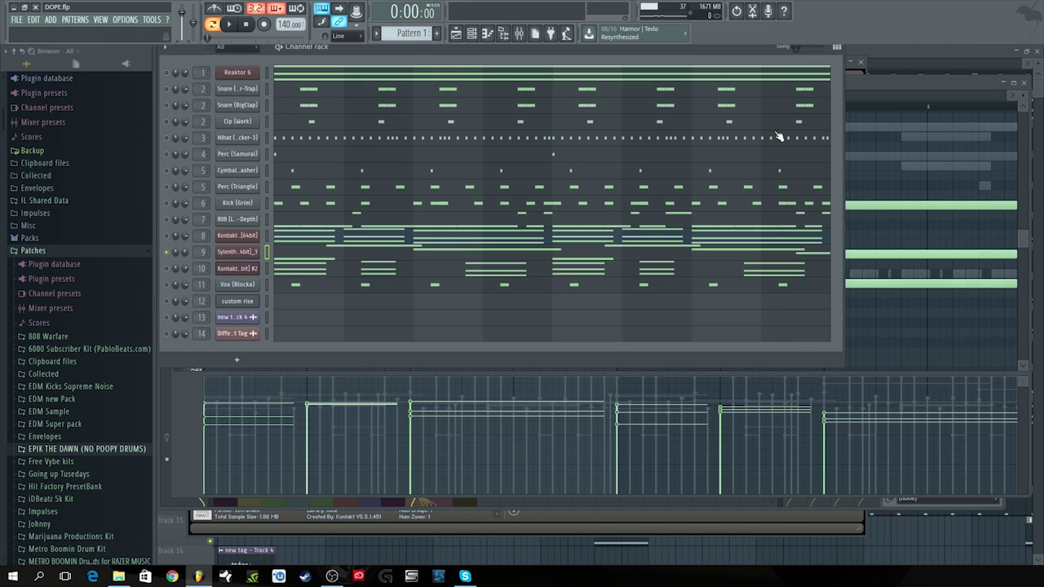
Play the soloed lead with Fruity parametric EQ 2 and RC 24 bypassed on the Lead mixer track, and stop playback
left_click(233, 252)
double_click(203, 251)
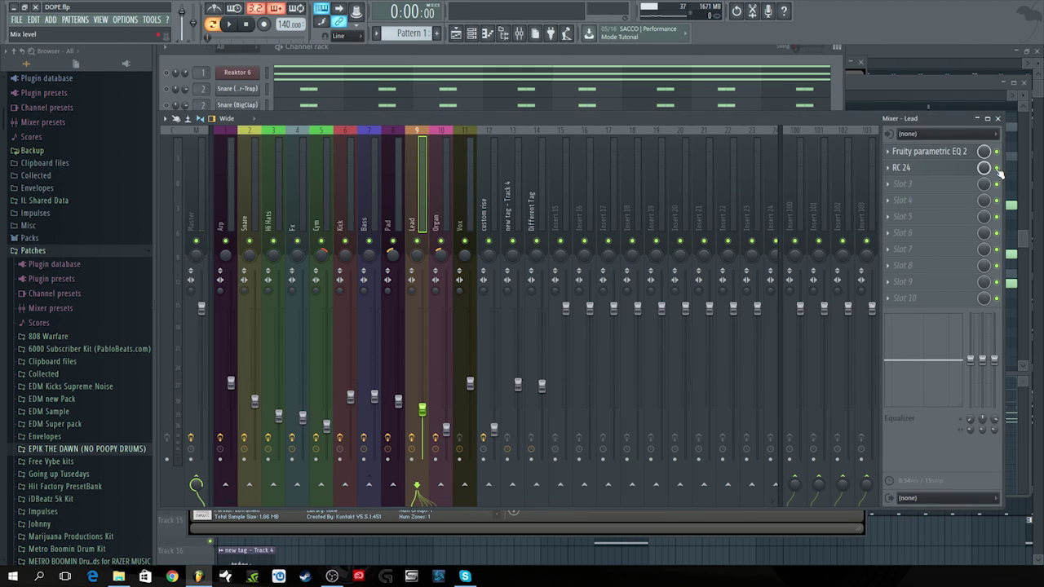
left_click(229, 24)
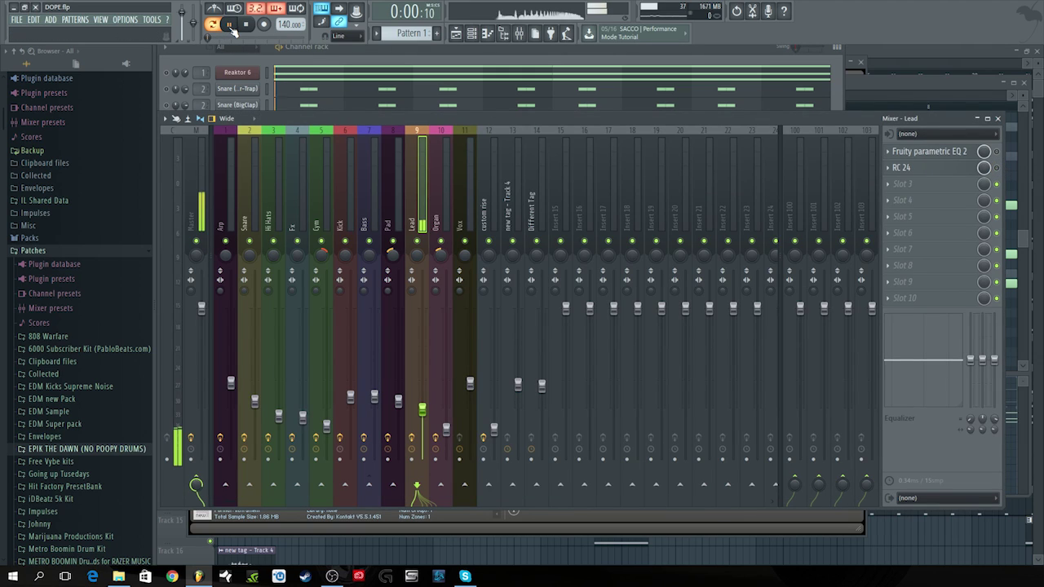
left_click_drag(348, 47, 348, 54)
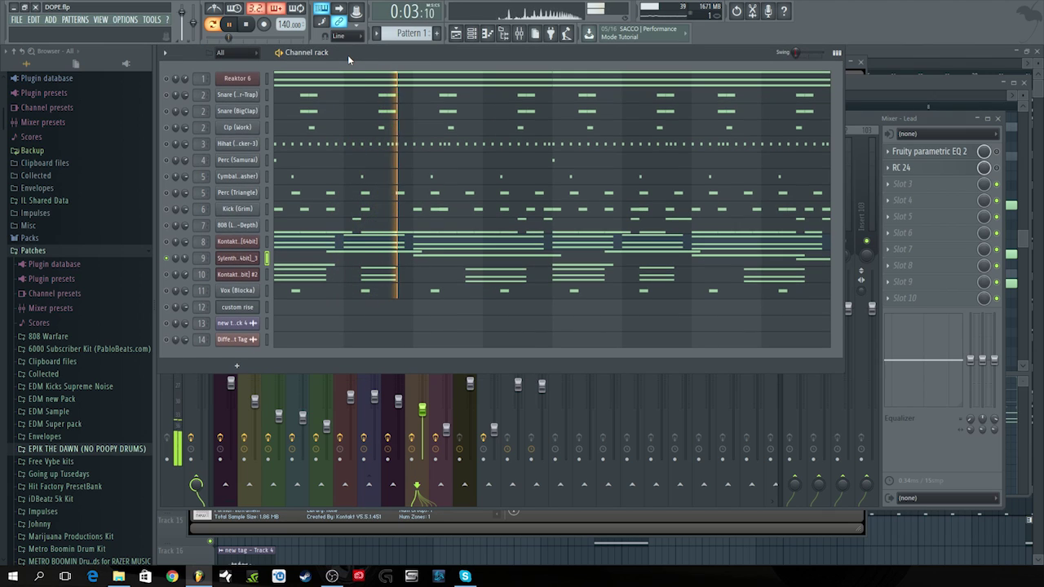
left_click(248, 25)
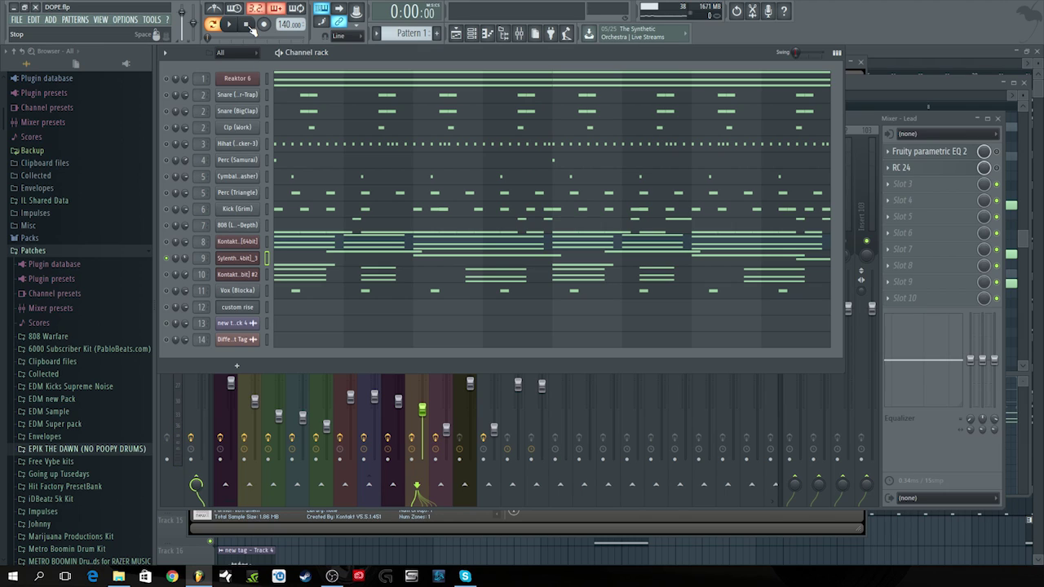
Re-enable Fruity parametric EQ 2 on the Lead mixer track and inspect its curve
left_click(998, 163)
left_click(937, 160)
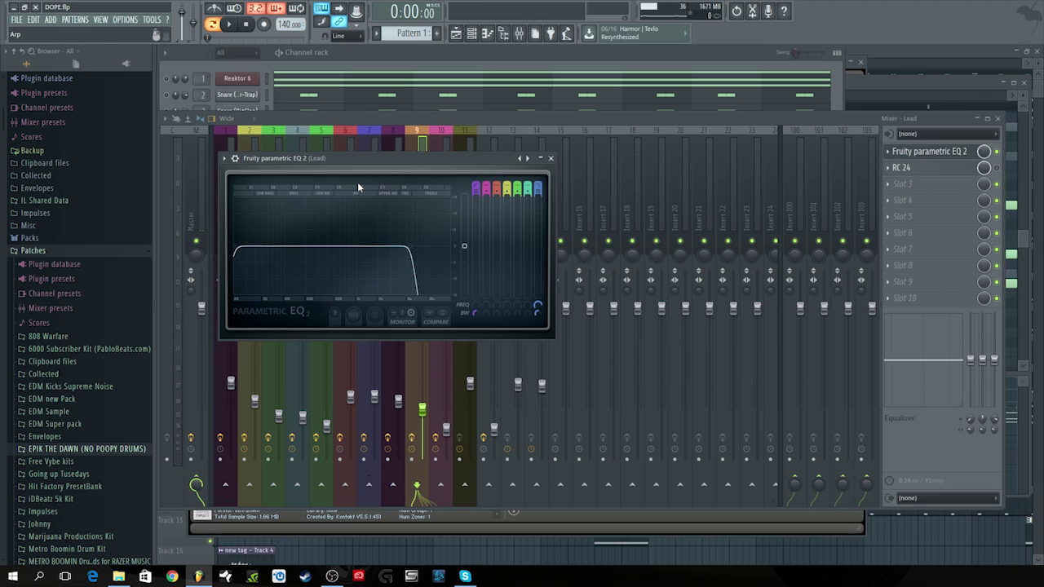
left_click(974, 152)
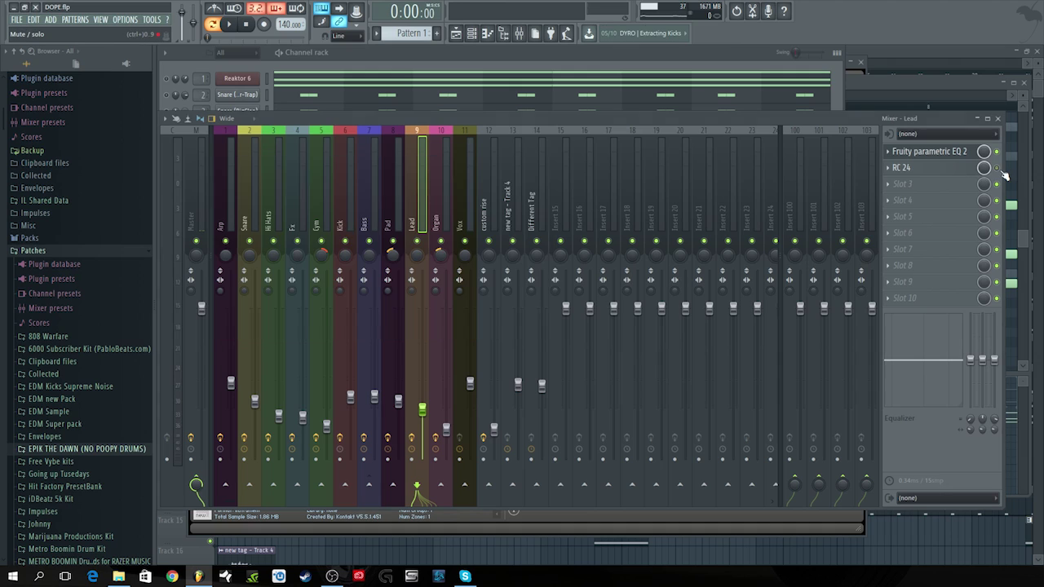
Re-enable RC 24 on the Lead track and inspect its Small Hall Dark reverb settings, moving its window slightly
left_click(901, 168)
left_click_drag(557, 56, 649, 145)
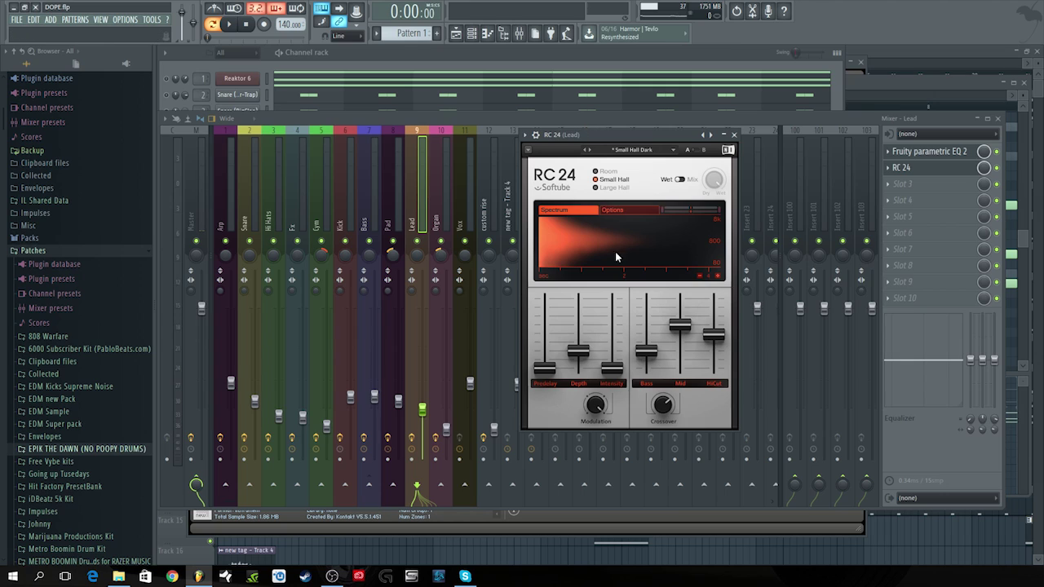
left_click(530, 151)
left_click(530, 151)
mouse_move(555, 137)
left_mouse_down()
mouse_move(545, 141)
mouse_move(543, 129)
mouse_move(553, 118)
left_mouse_up()
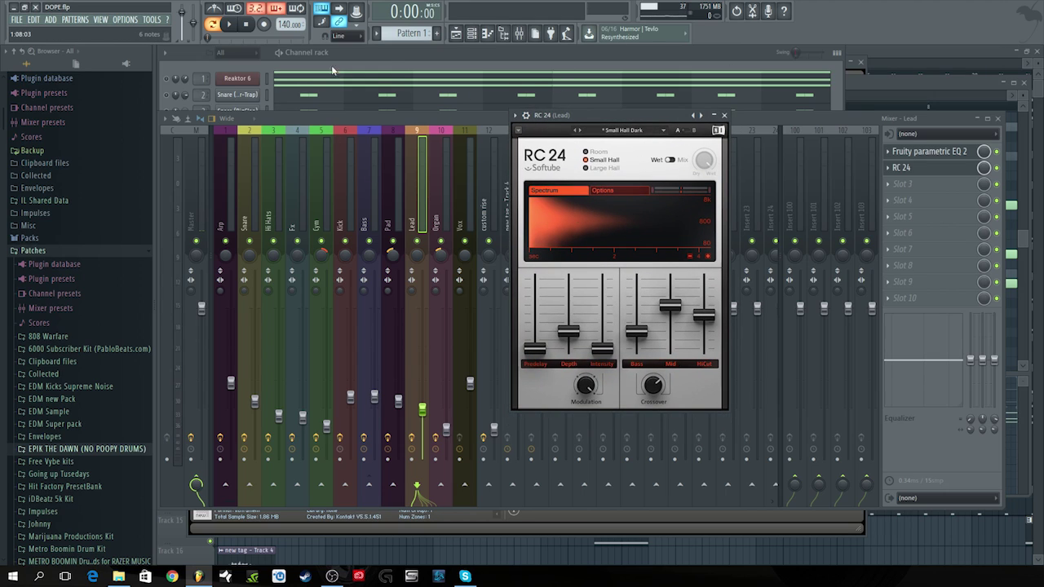
Play the soloed lead with both effects active and RC 24 in view over the channel rack, and stop playback
left_click(389, 49)
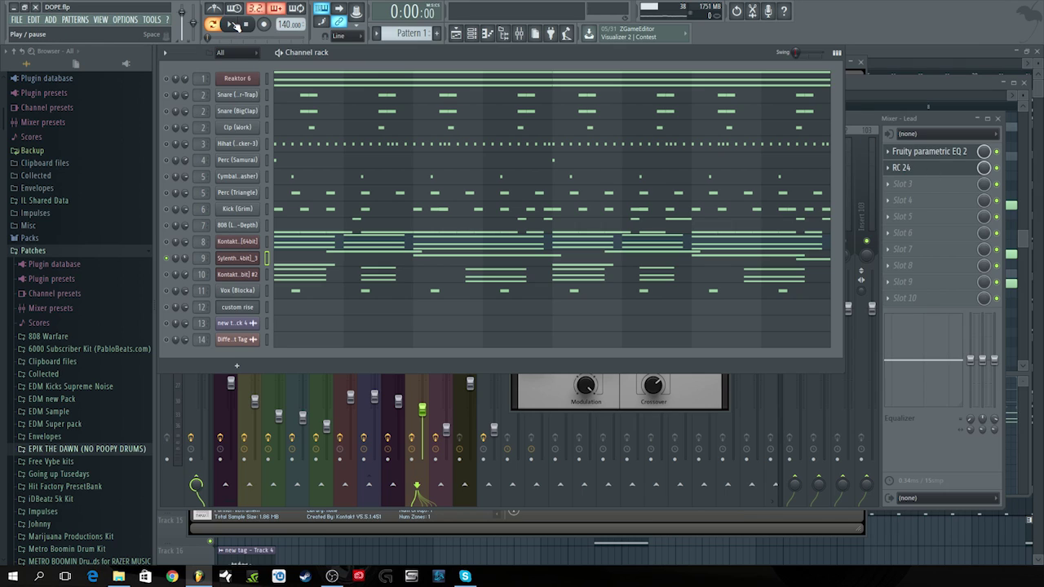
left_click(538, 405)
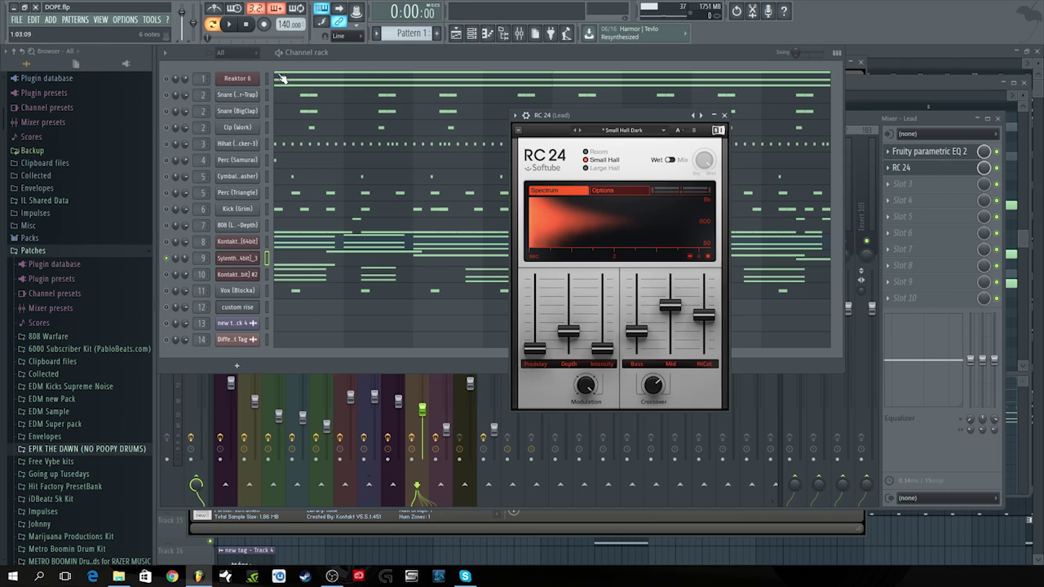
left_click(234, 24)
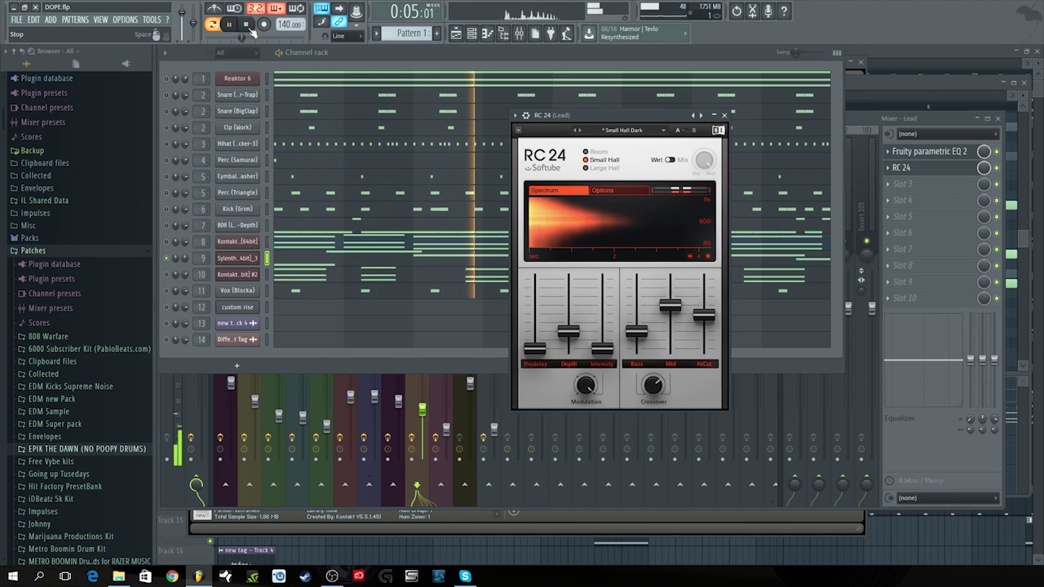
left_click(249, 24)
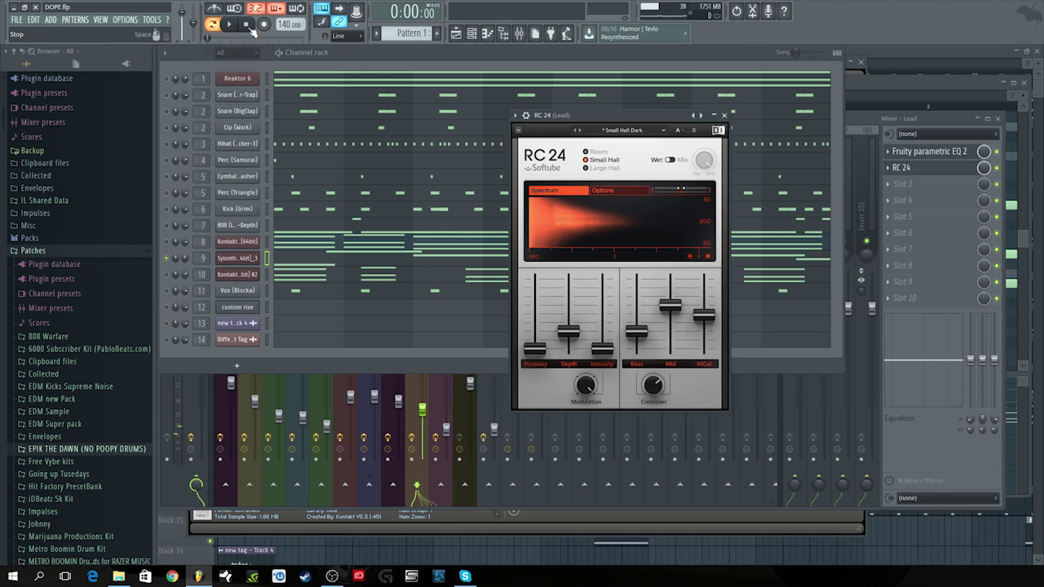
Solo the Kontakt organ on channel 10, show its Organ mixer track, and open its Tonewheel Organ B3 instrument
left_click(382, 49)
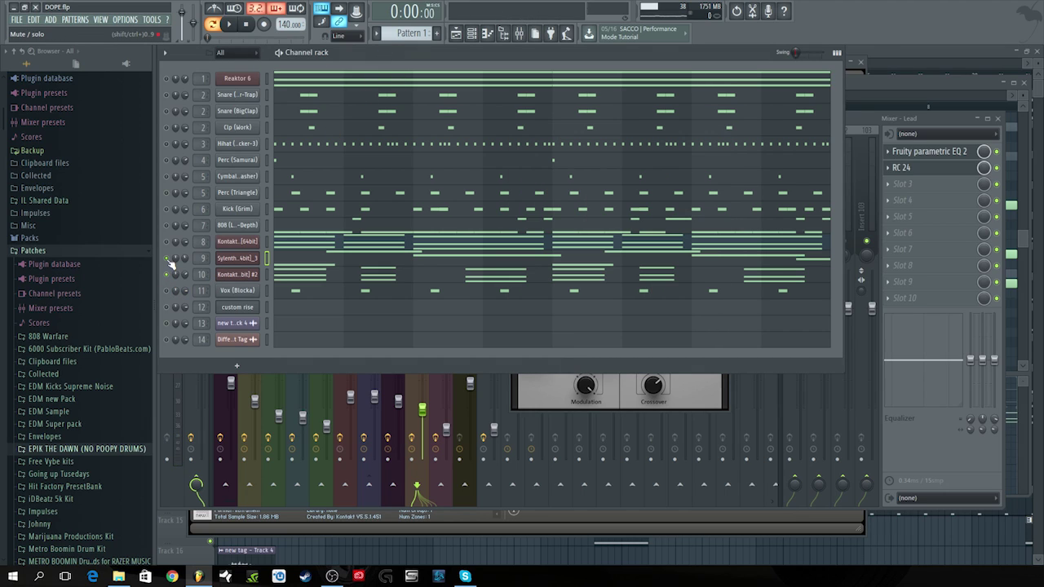
left_click(197, 272)
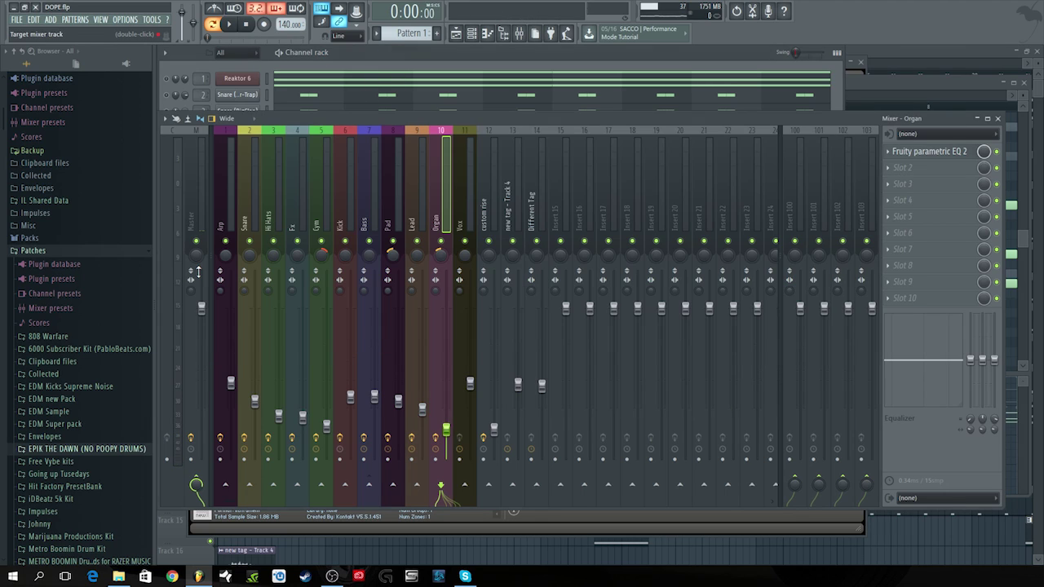
left_click(473, 61)
left_click(235, 281)
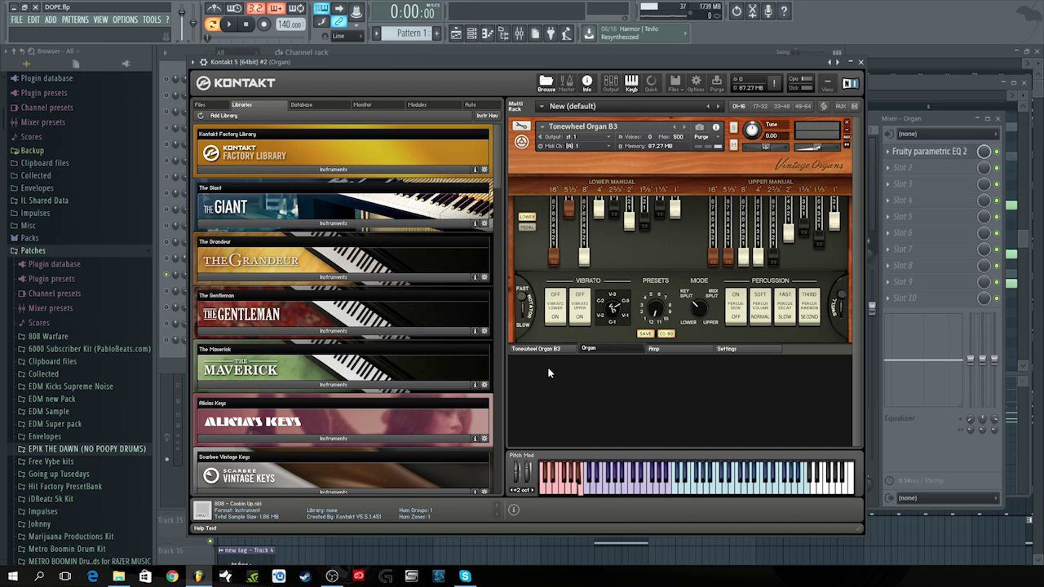
List the Default instruments of the Vintage Organs library in Kontakt and try the organ's fast/slow rotator switch
scroll(422, 263, "down", 1)
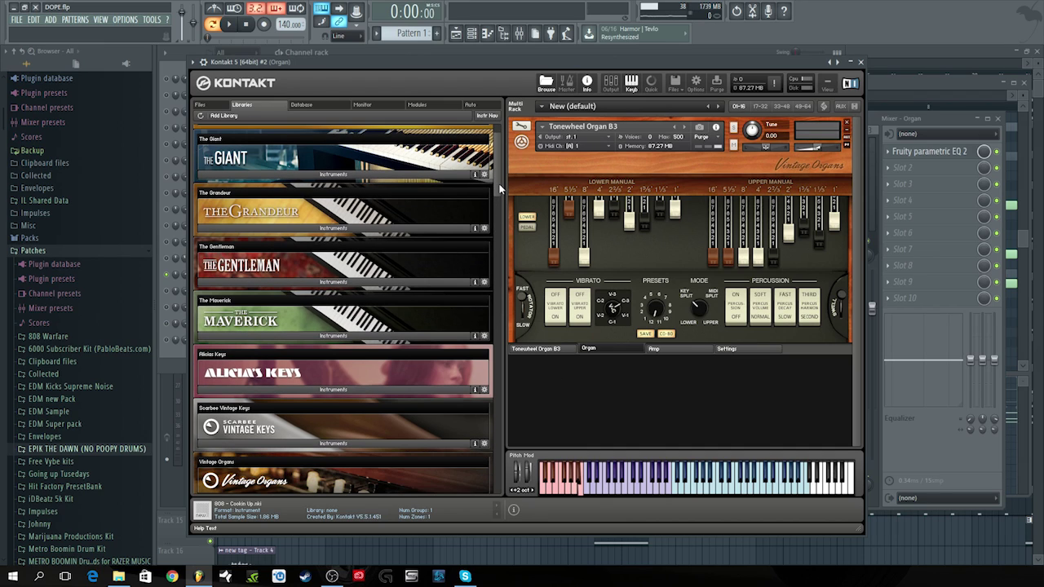
scroll(489, 222, "down", 4)
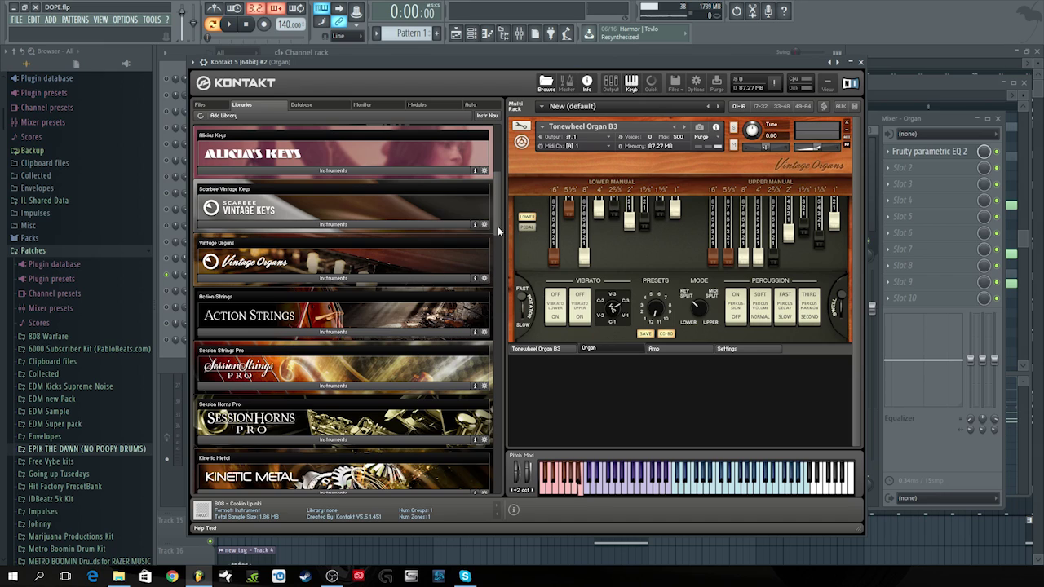
scroll(498, 226, "up", 2)
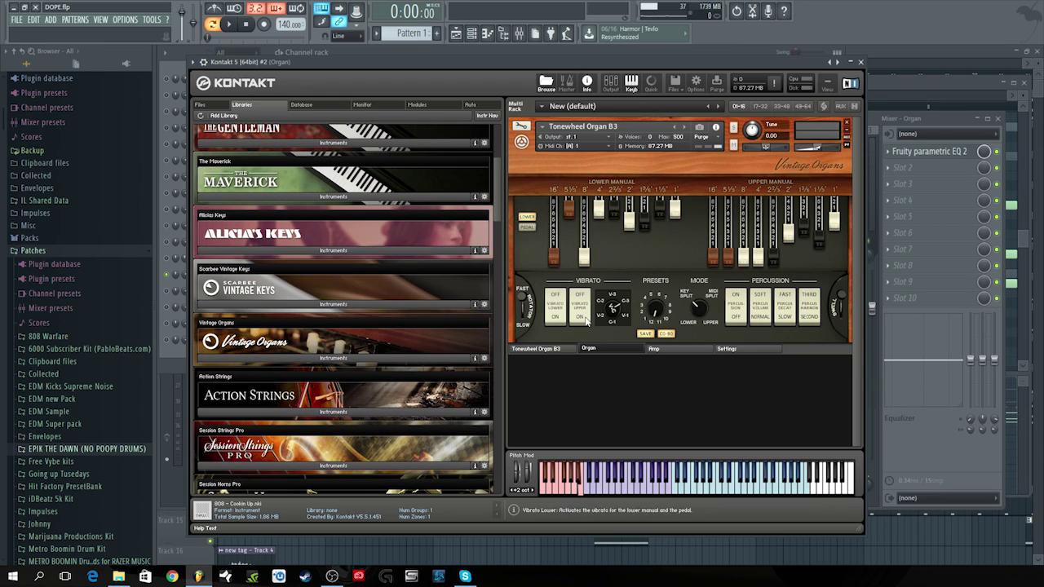
left_click(437, 360)
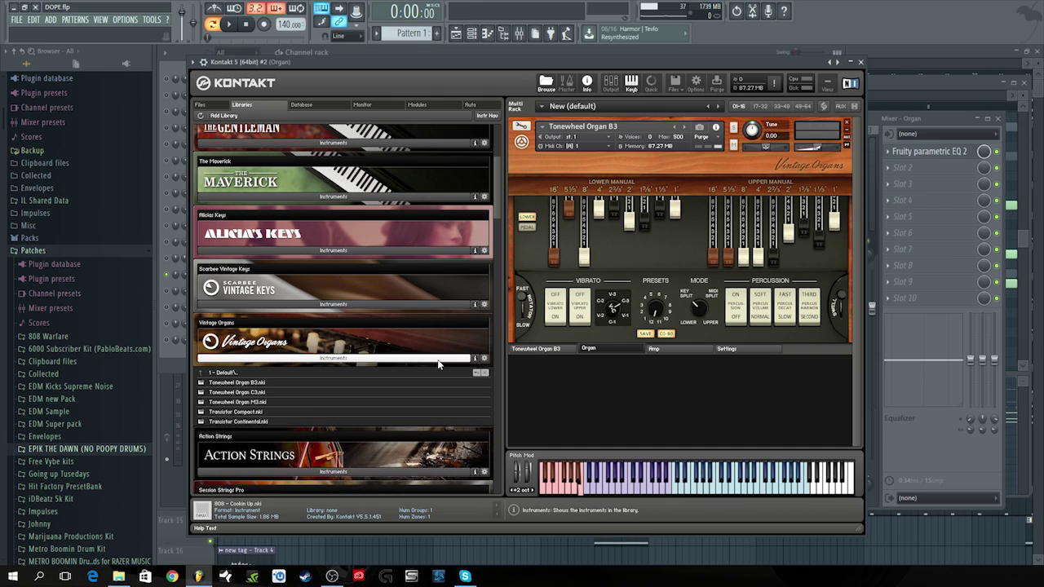
left_click(283, 374)
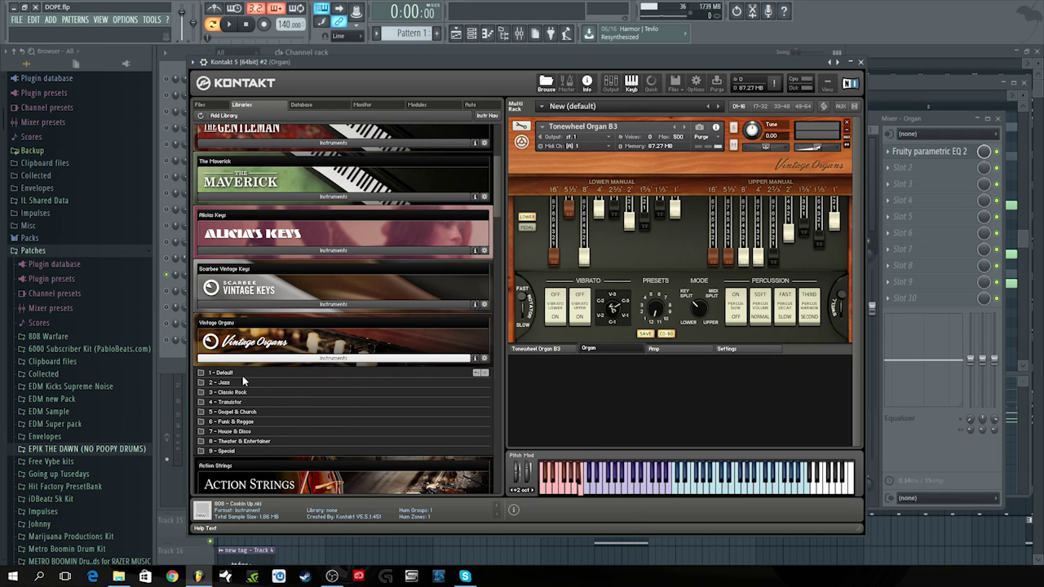
left_click(242, 373)
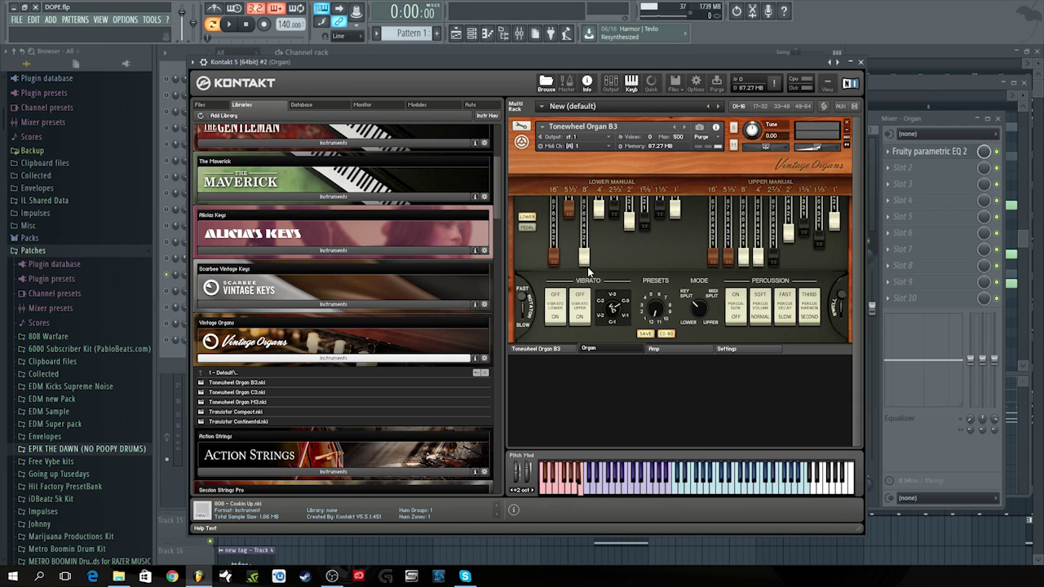
left_click(523, 308)
left_click(519, 315)
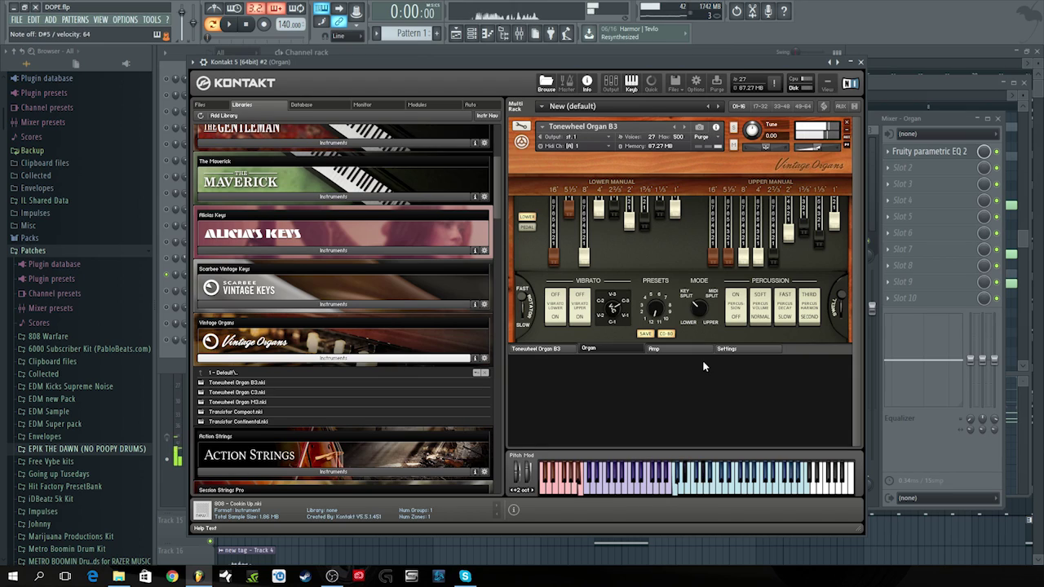
Bring the mixer and channel rack back to the front, play the soloed organ, and stop playback
left_click(936, 115)
left_click(475, 38)
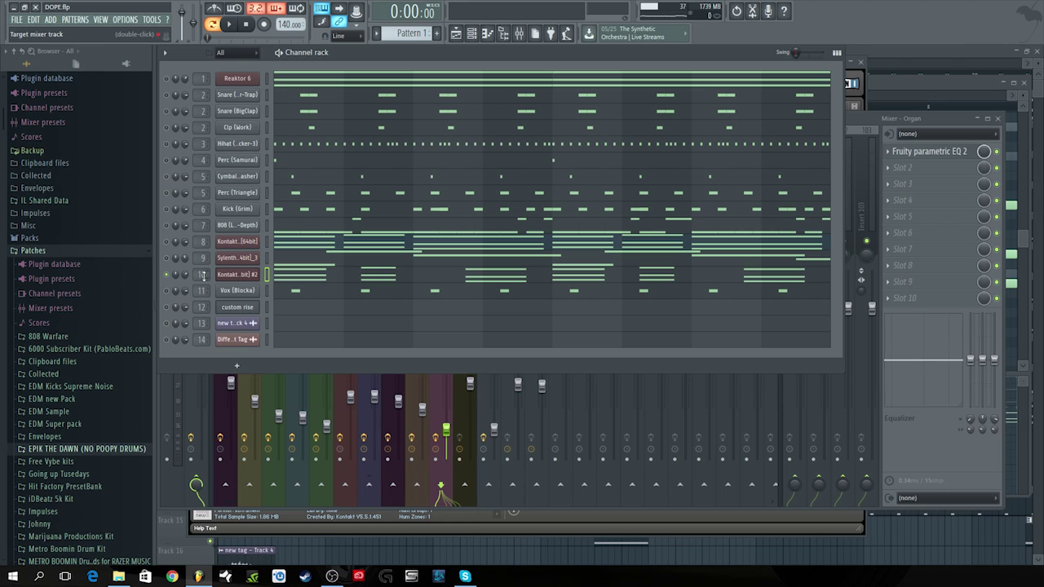
left_click(231, 24)
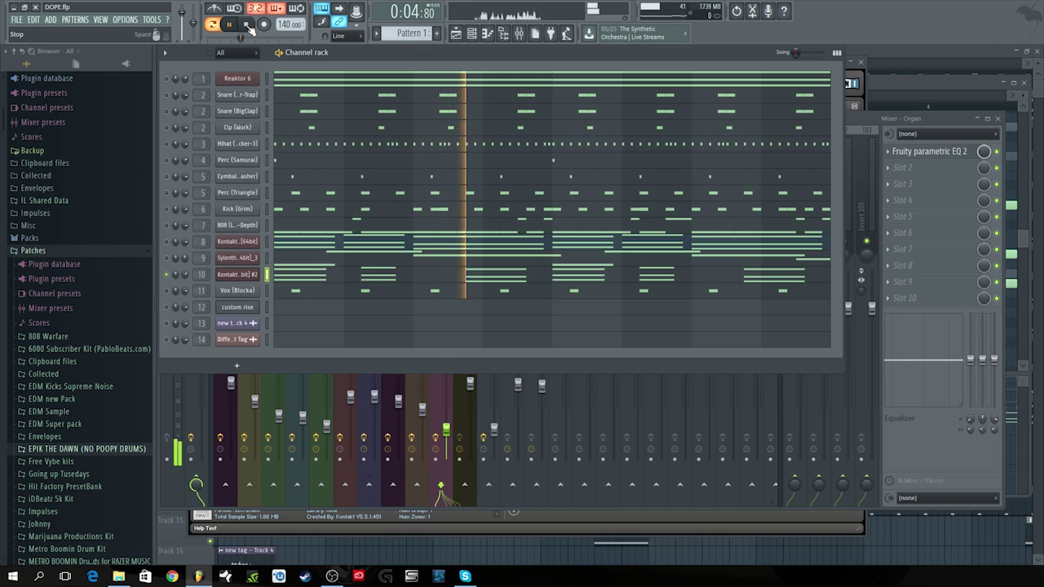
left_click(249, 26)
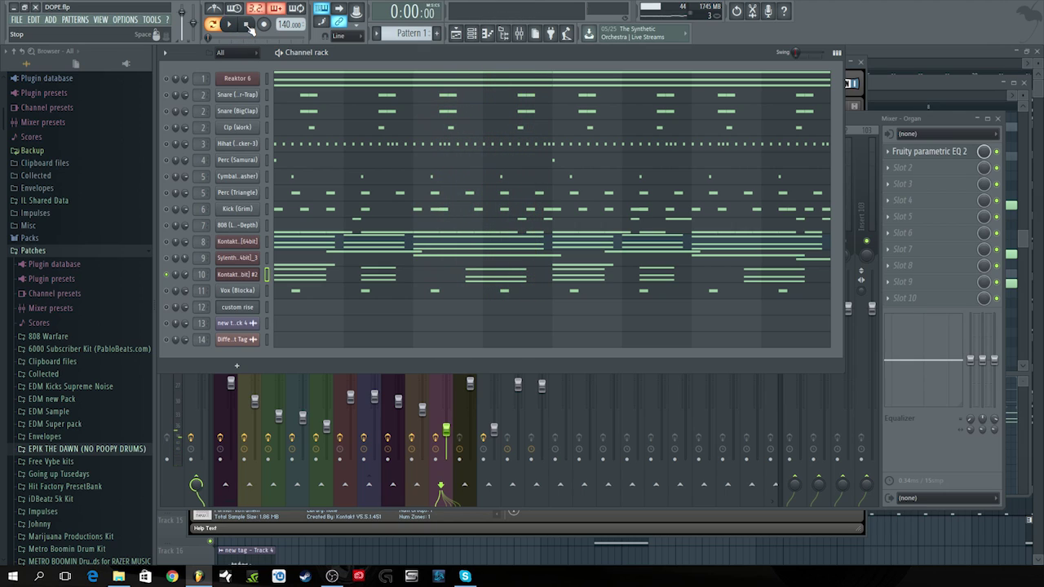
Enable Reaktor 6 and the channel 8 and 9 instruments alongside the organ, and play the four melodic channels together twice
left_click(167, 258)
left_click(167, 78)
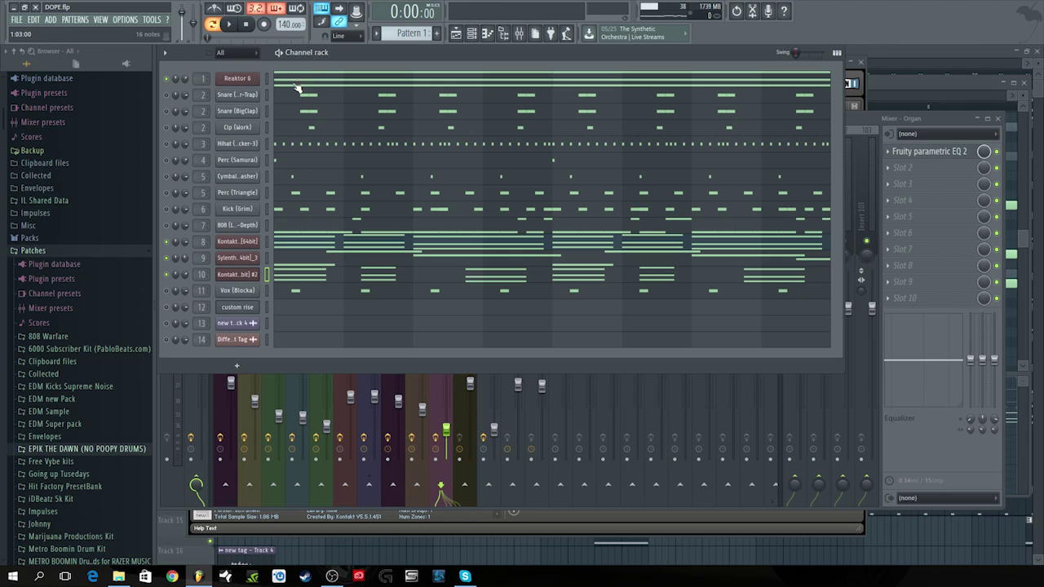
left_click(232, 25)
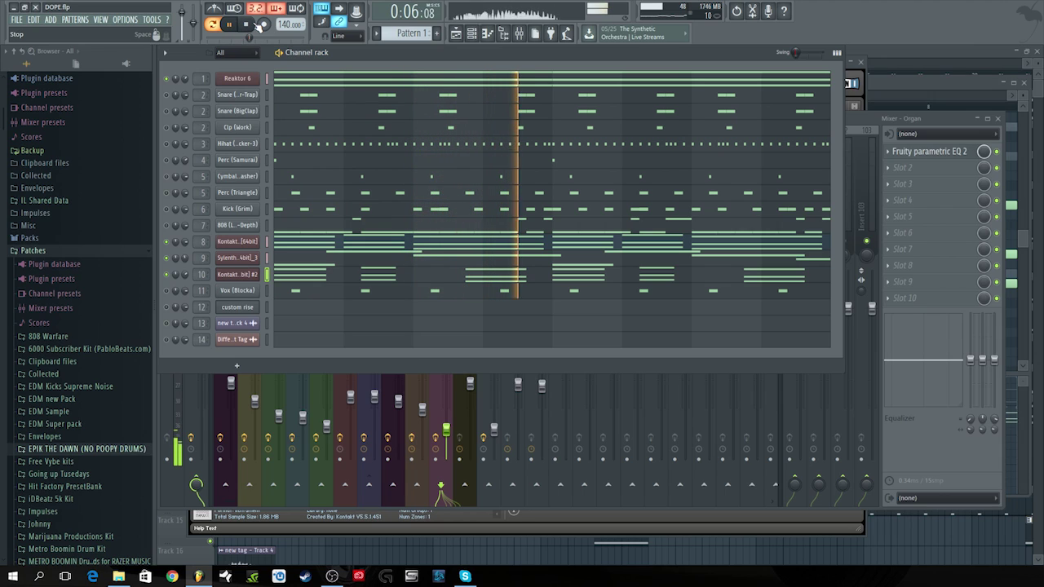
left_click(243, 25)
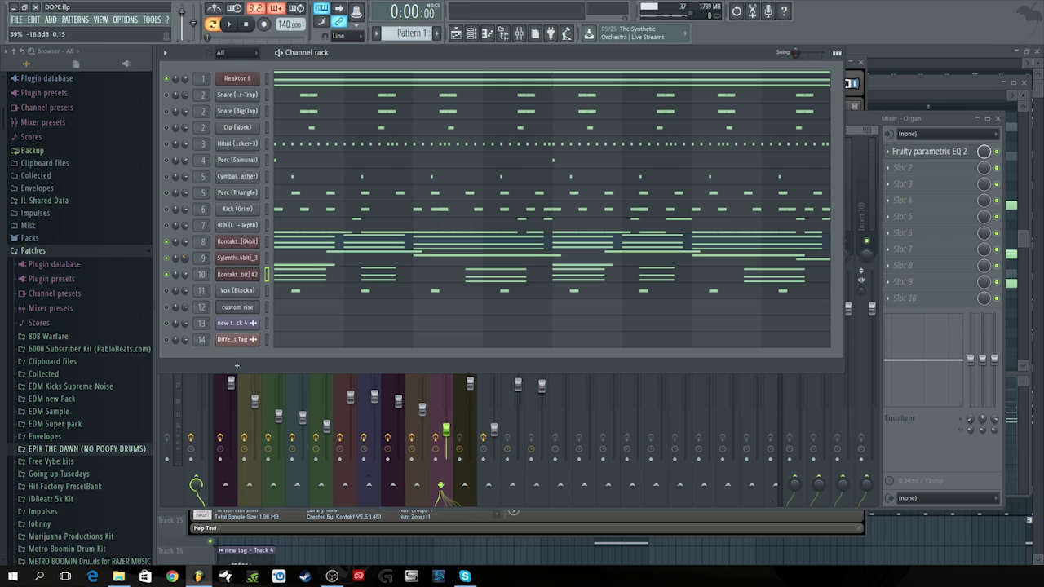
left_click(228, 25)
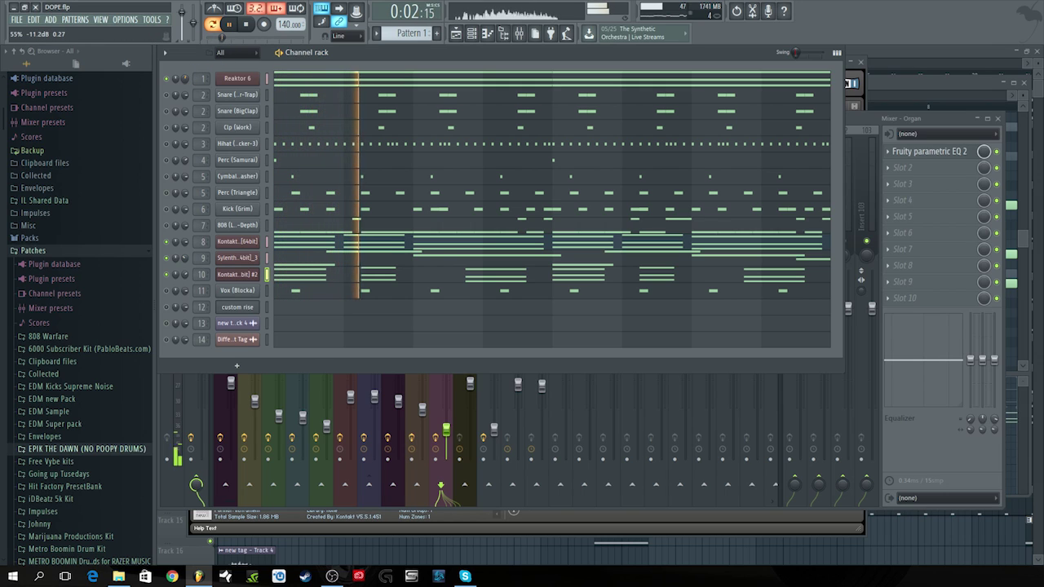
left_click(230, 26)
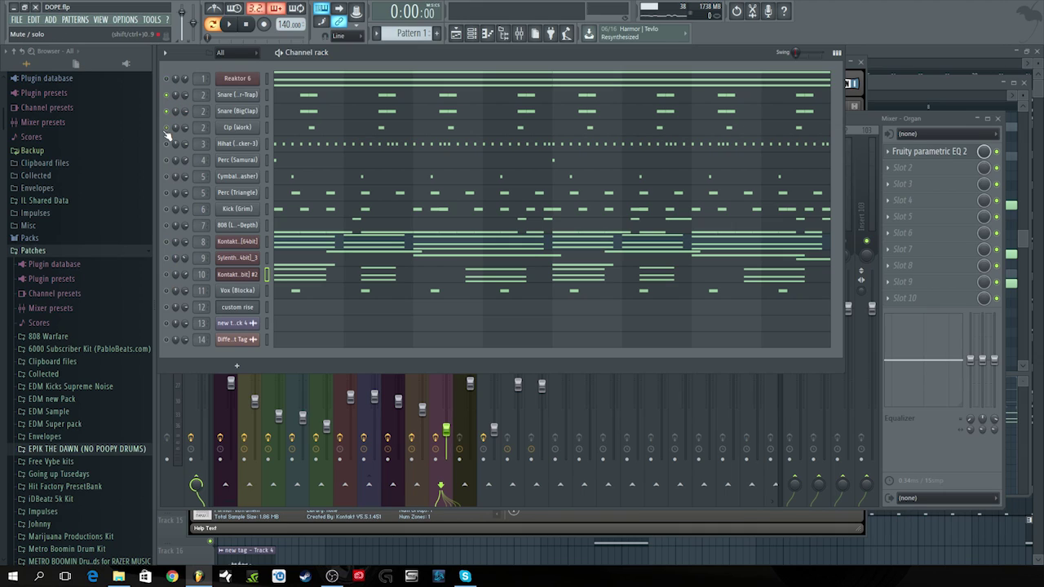
Select the Snare (BigClap) and Clp (Work) channels in turn to audition their sounds
left_click(267, 126)
left_click(265, 110)
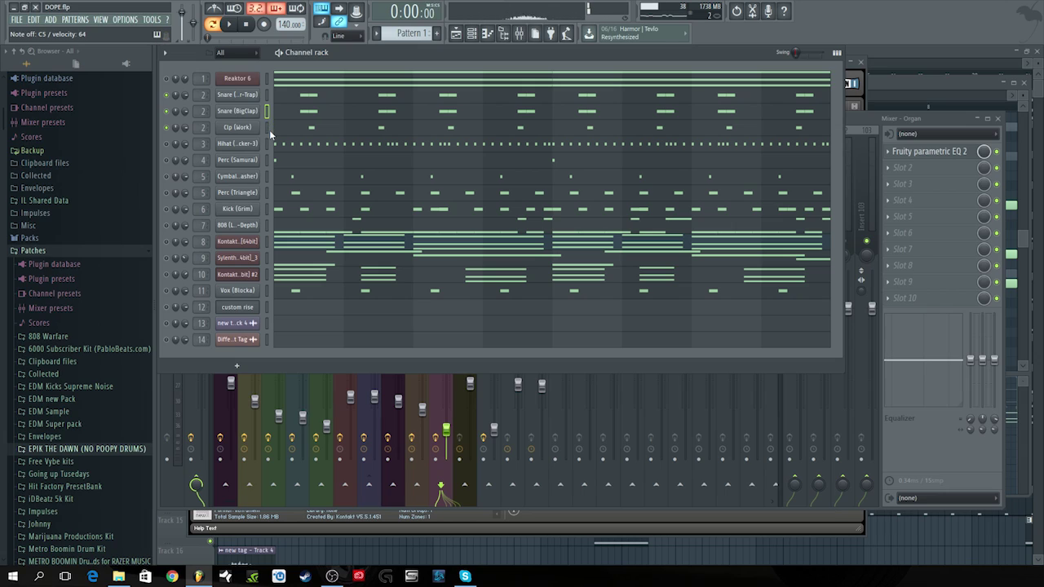
left_click(265, 128)
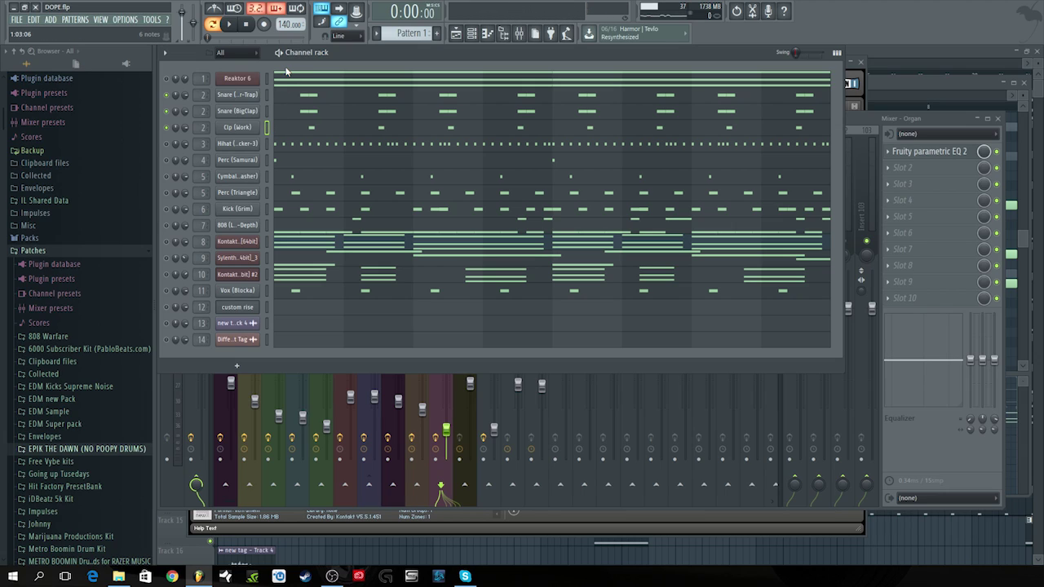
Open the Snare (Super-Trap) piano roll, review its notes and velocities, and return to the channel rack
left_click(302, 94)
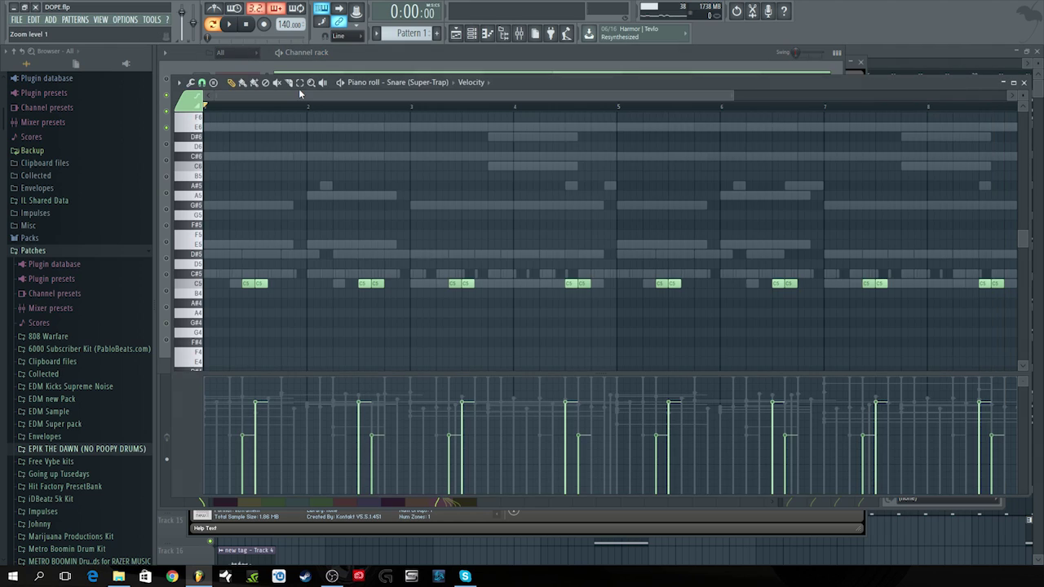
scroll(322, 159, "down", 1)
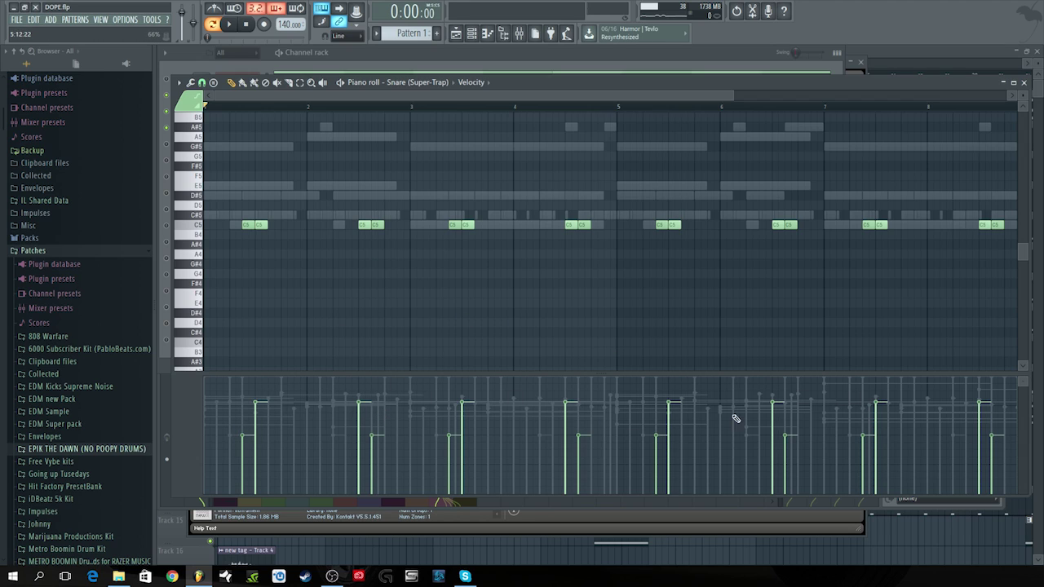
left_click(384, 61)
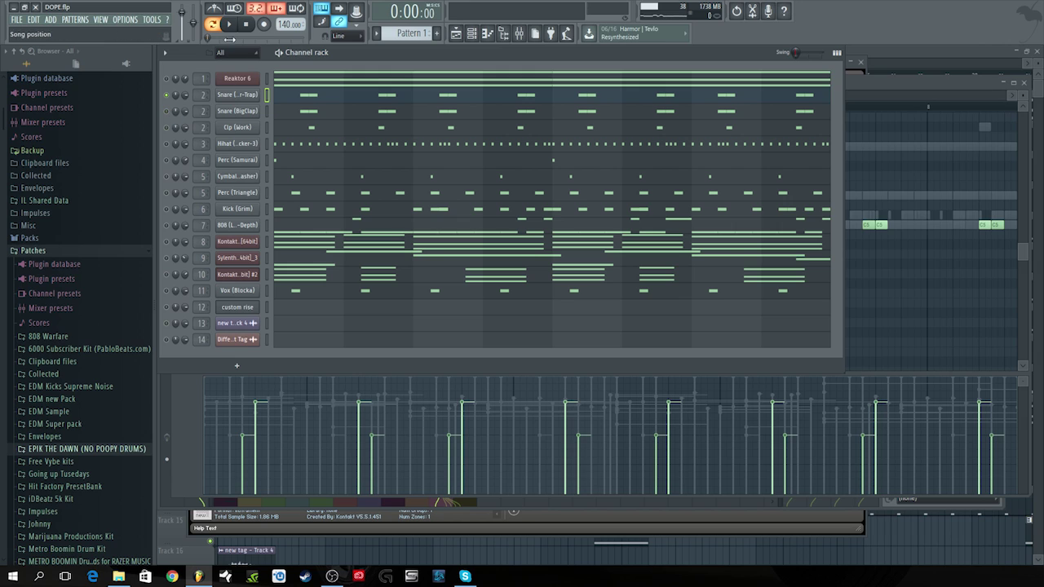
Play the soloed Super-Trap snare with its piano roll open, stop playback, and return to the channel rack
key("space")
left_click(332, 95)
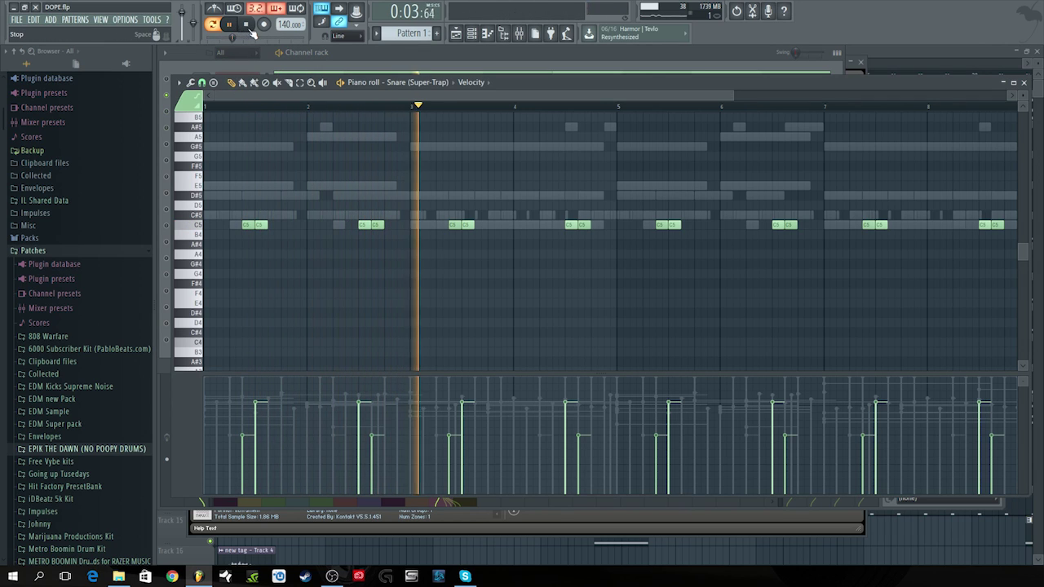
key("space")
left_click(365, 58)
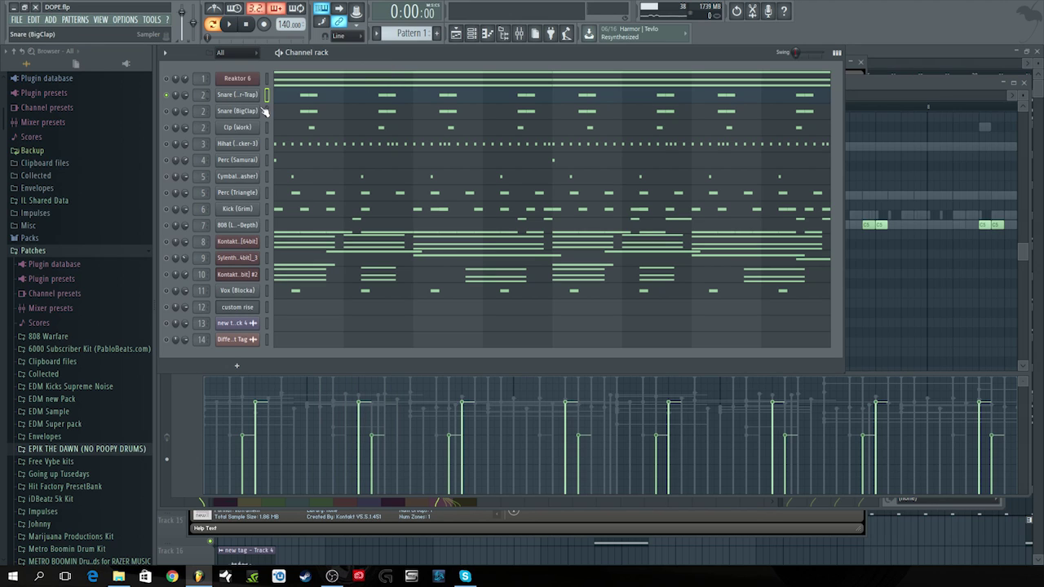
key("F9")
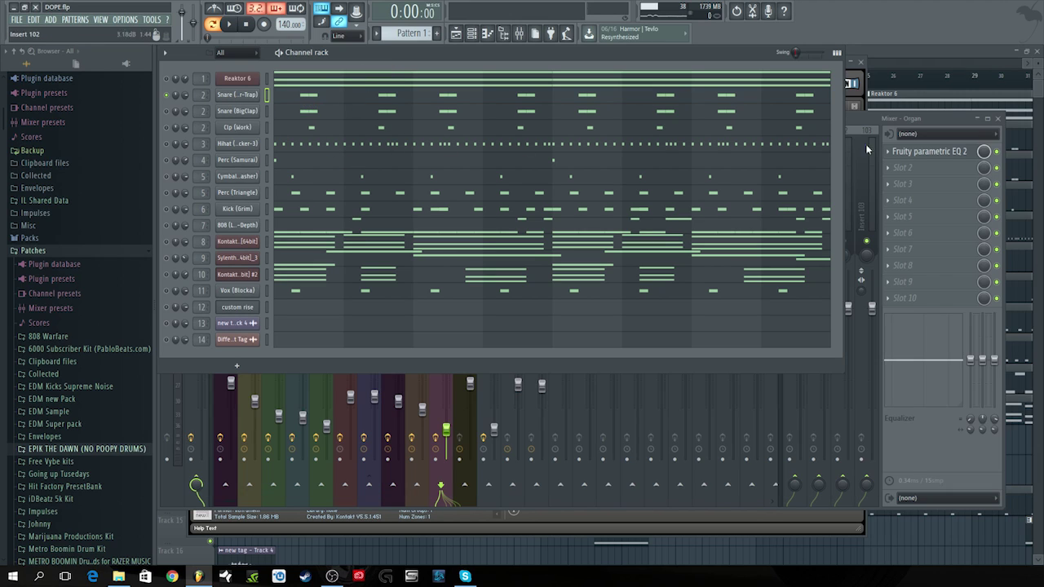
left_click(925, 154)
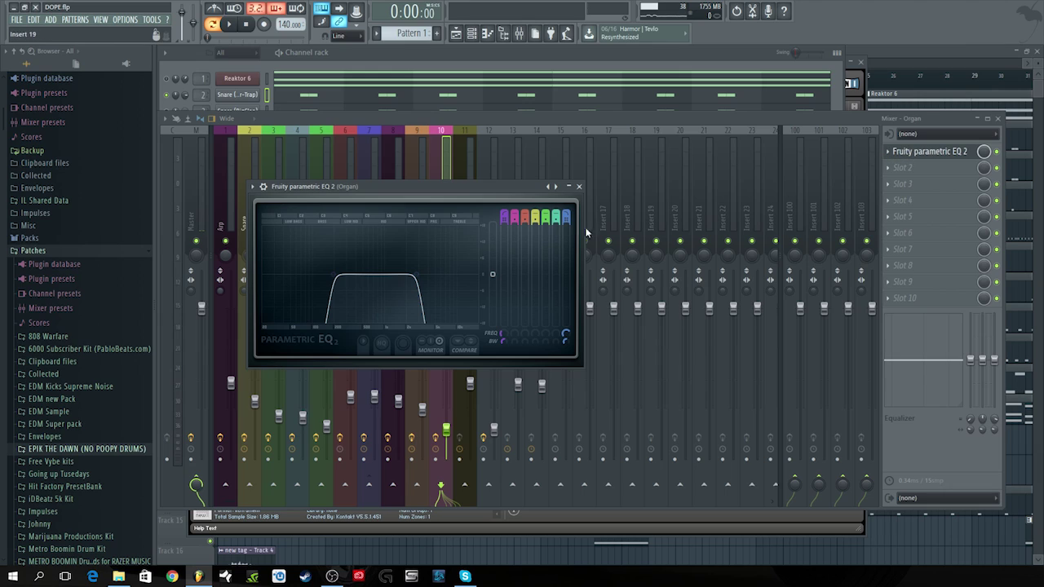
left_click(416, 51)
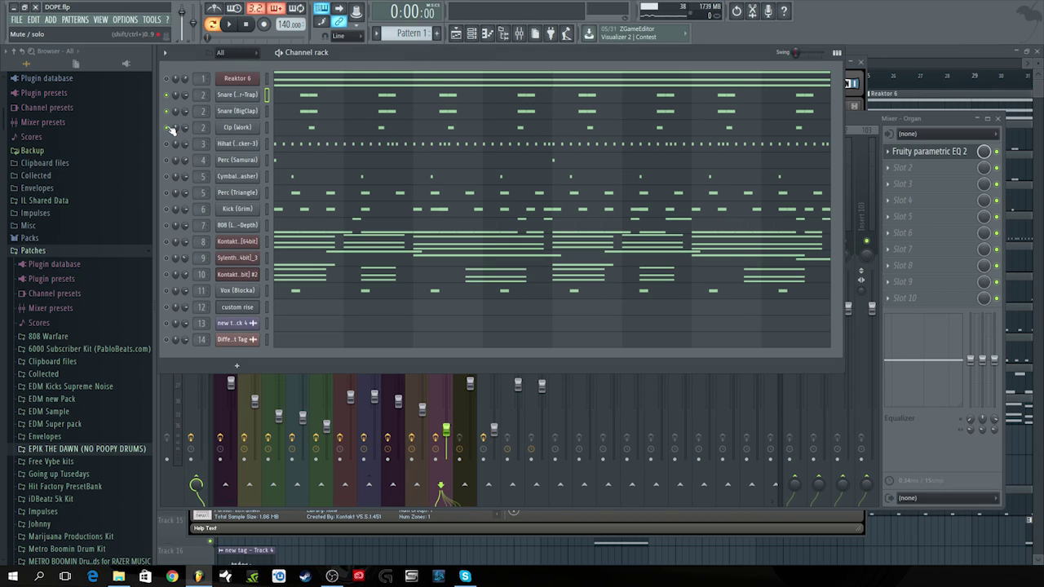
Show the Snare mixer track and inspect its Fruity parametric EQ 2 curve and Transient Master settings
double_click(204, 95)
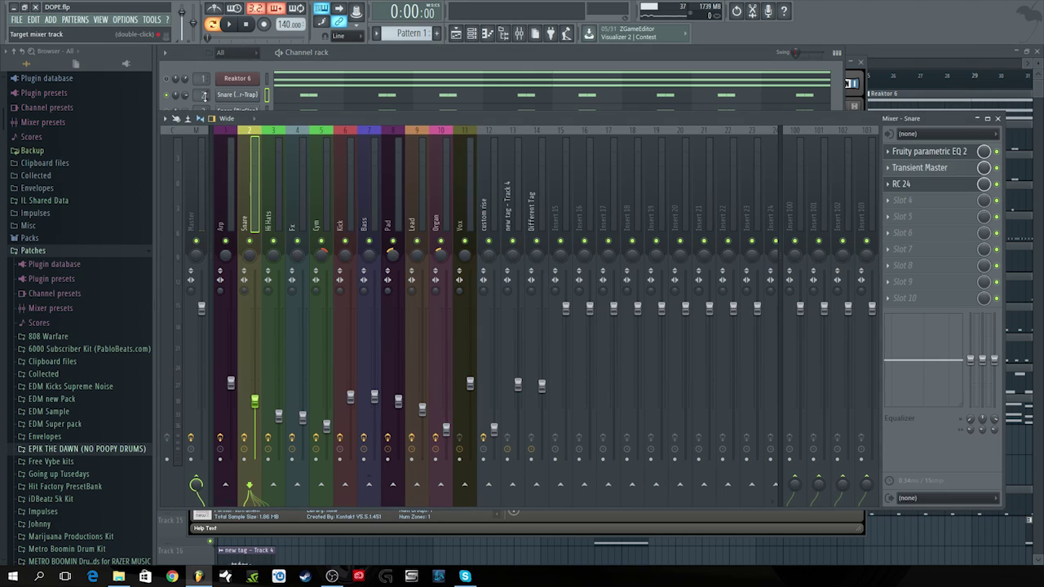
left_click(935, 155)
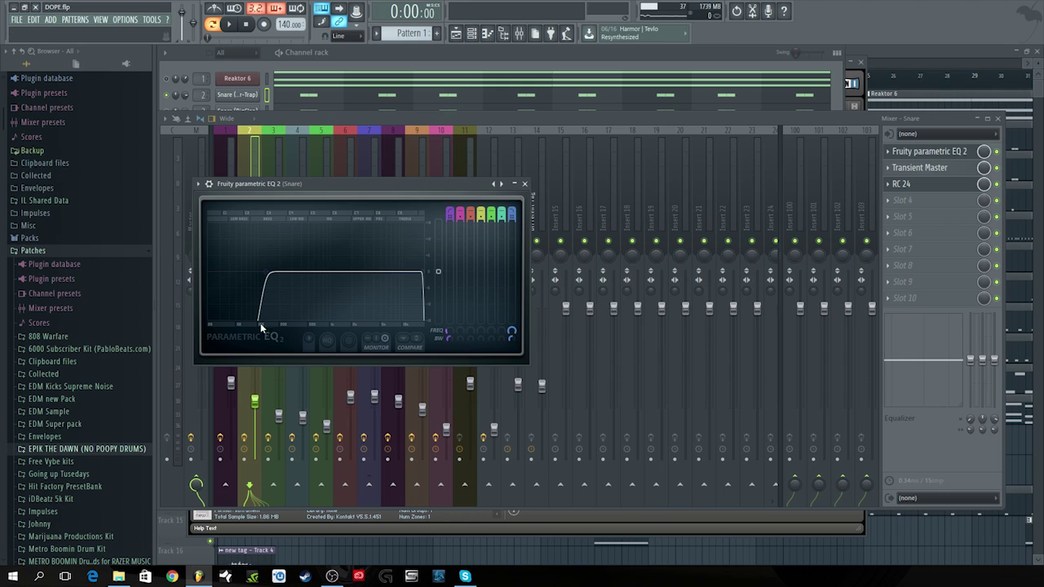
left_click(950, 171)
left_click_drag(424, 154, 474, 170)
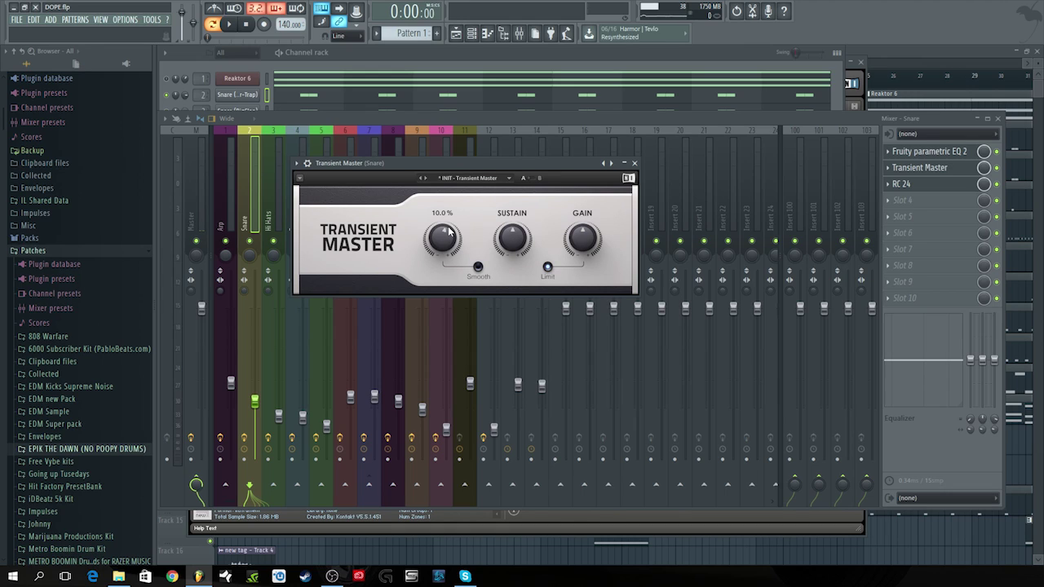
left_click(635, 163)
Open RC 24 on the Snare track and inspect its Small Hall Dark reverb, including the wet/mix controls and decay display
left_click(918, 184)
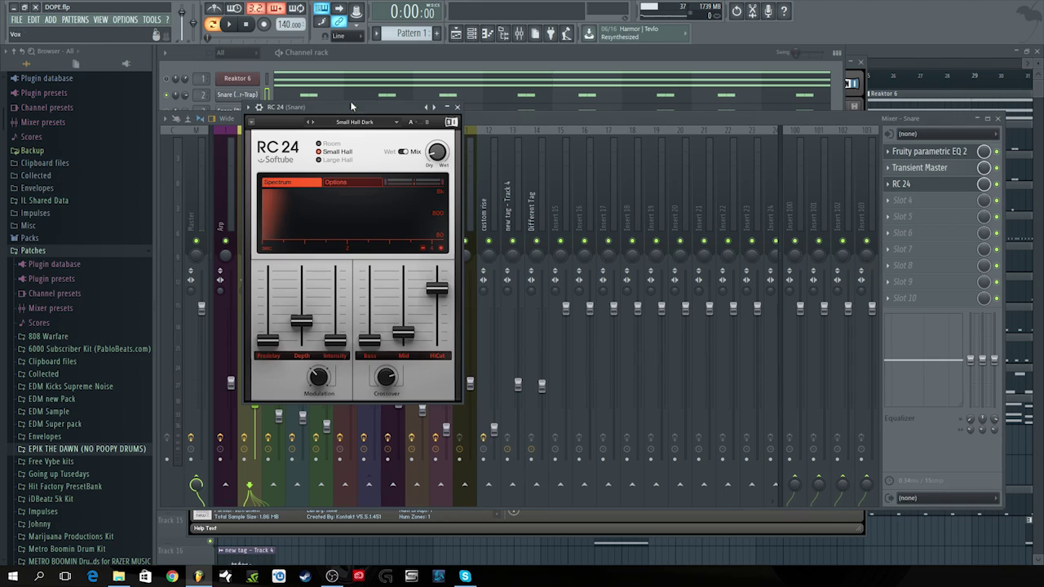
left_click(403, 152)
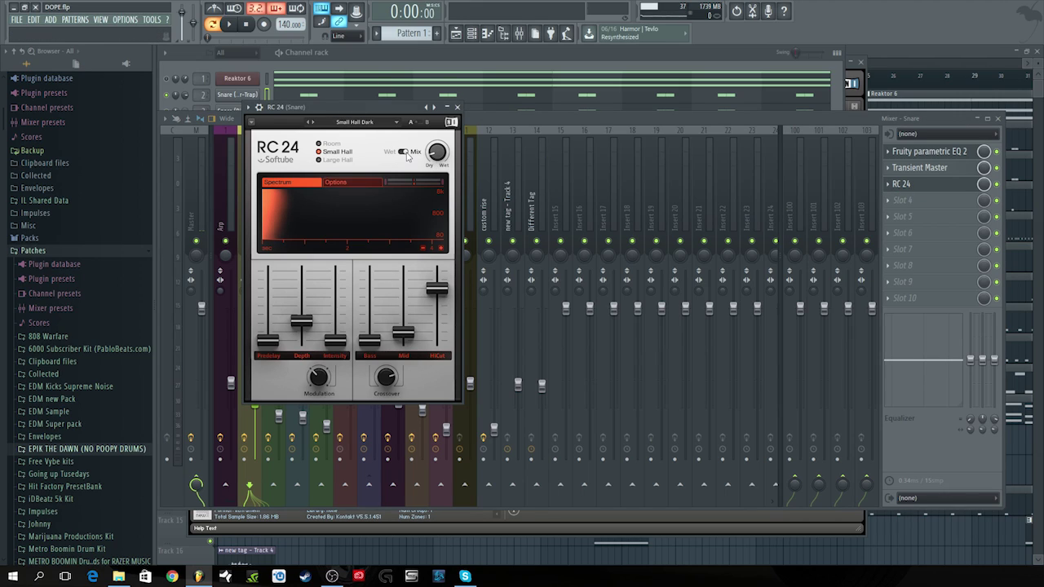
mouse_move(439, 155)
left_click(440, 247)
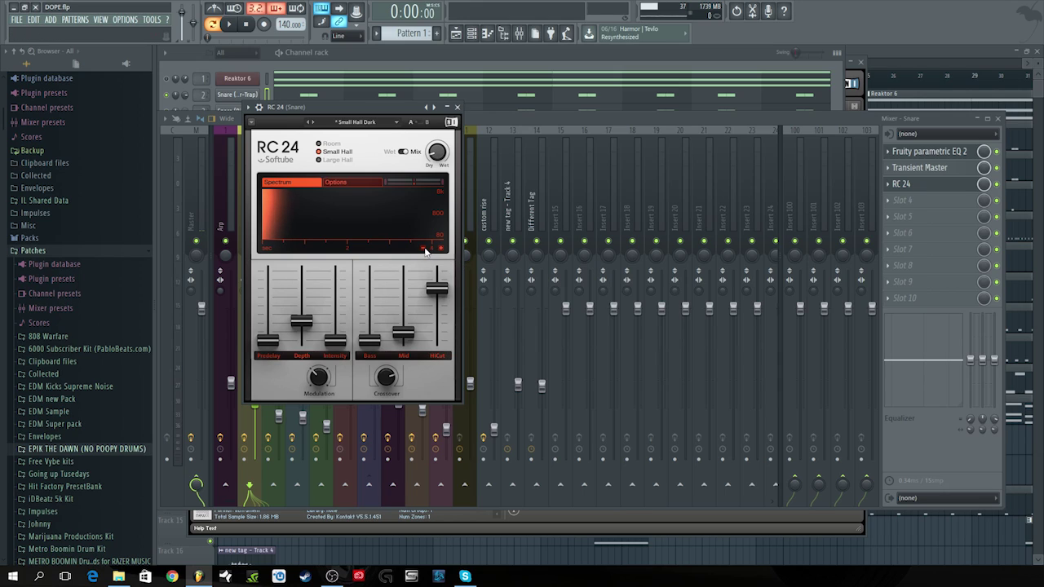
Play the soloed snares and clap together from the channel rack, and stop playback
left_click(360, 52)
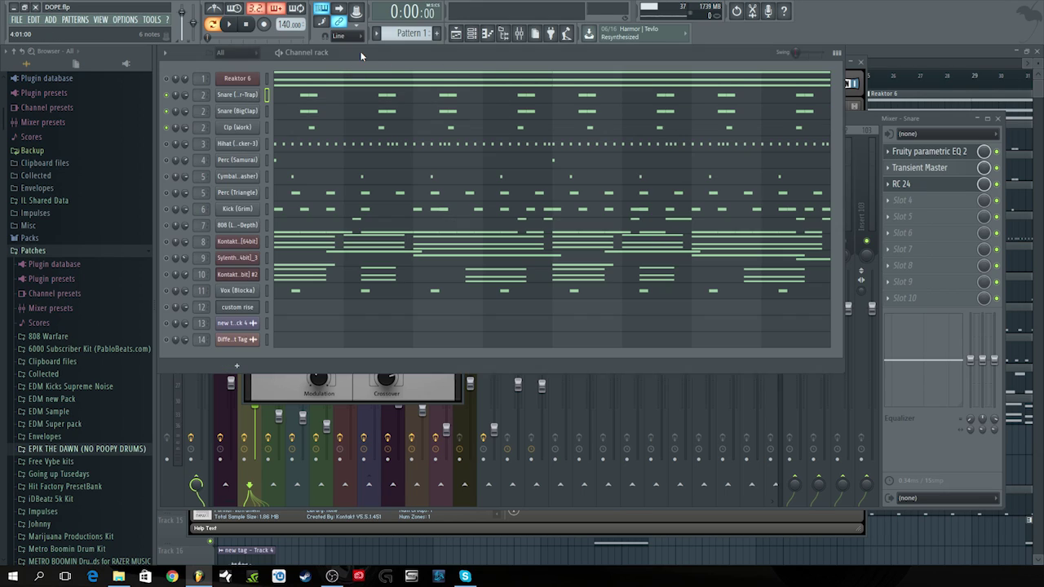
left_click(230, 24)
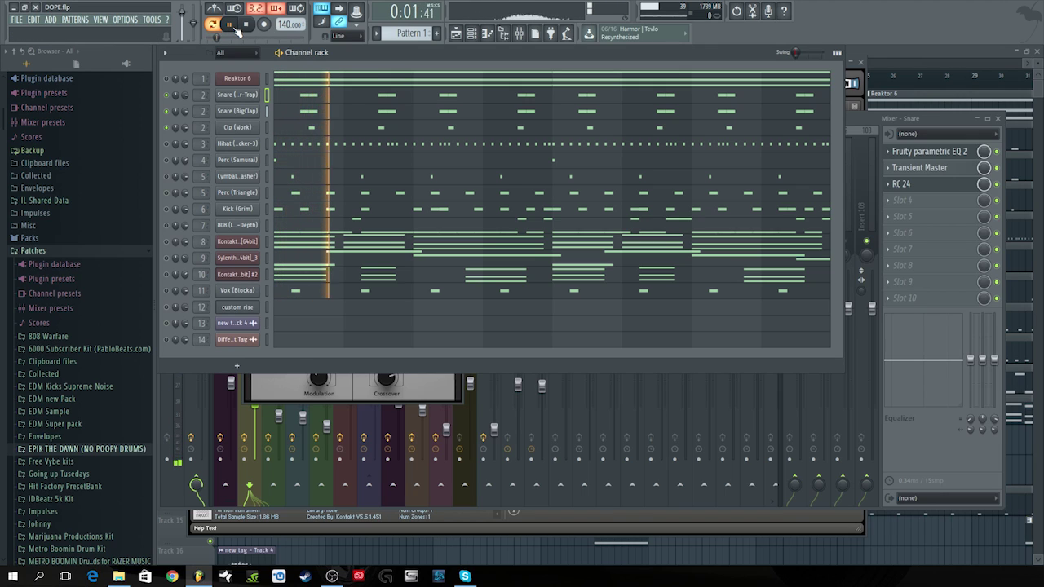
left_click(249, 25)
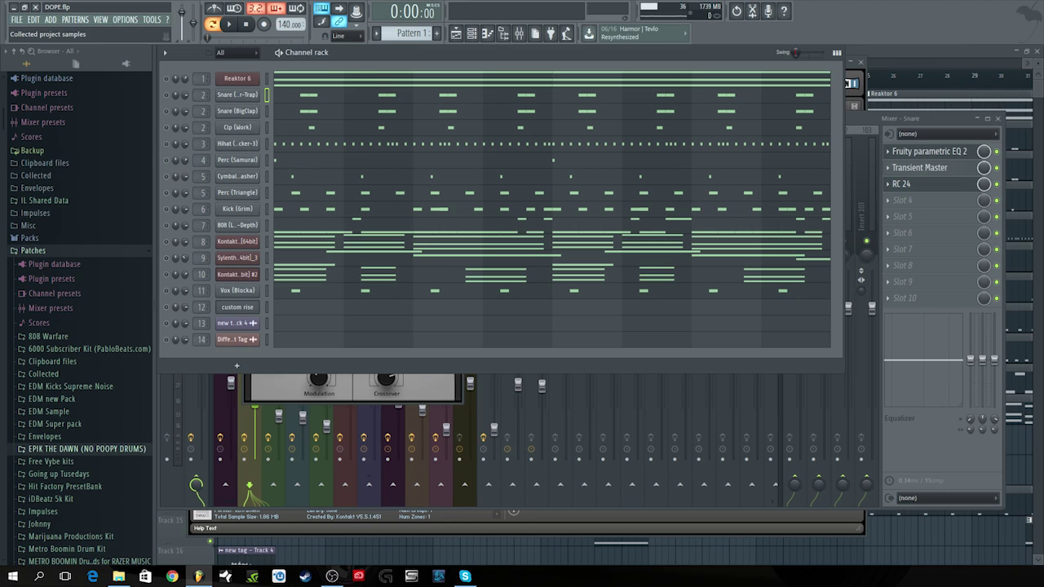
Solo the Hihat (BackPacker-3) channel, inspect Fruity parametric EQ 2 and RC 24 on its Hi Hats mixer track, and return to the channel rack
left_click(167, 144)
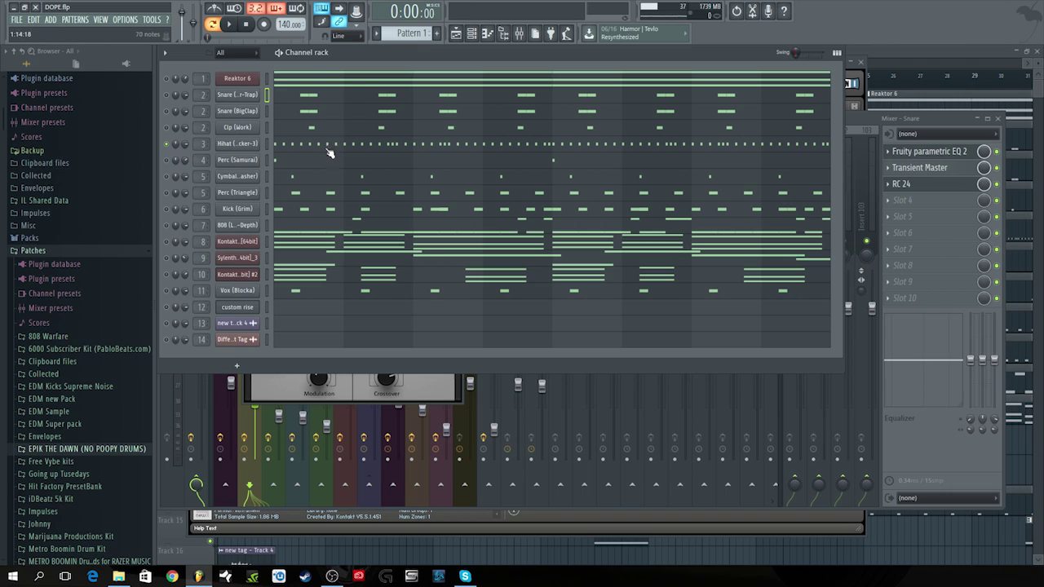
left_click(247, 144)
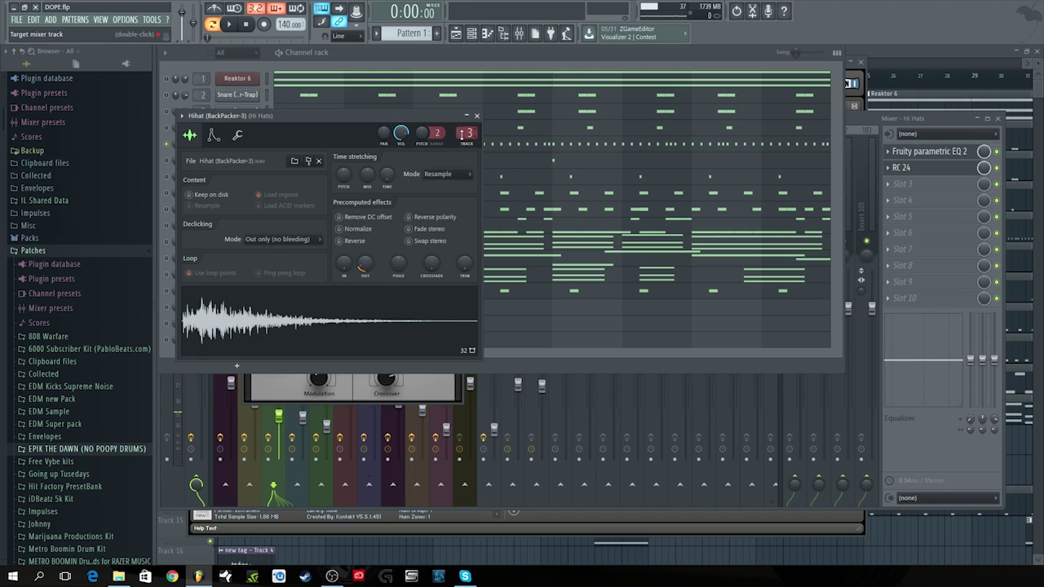
double_click(463, 135)
left_click(930, 151)
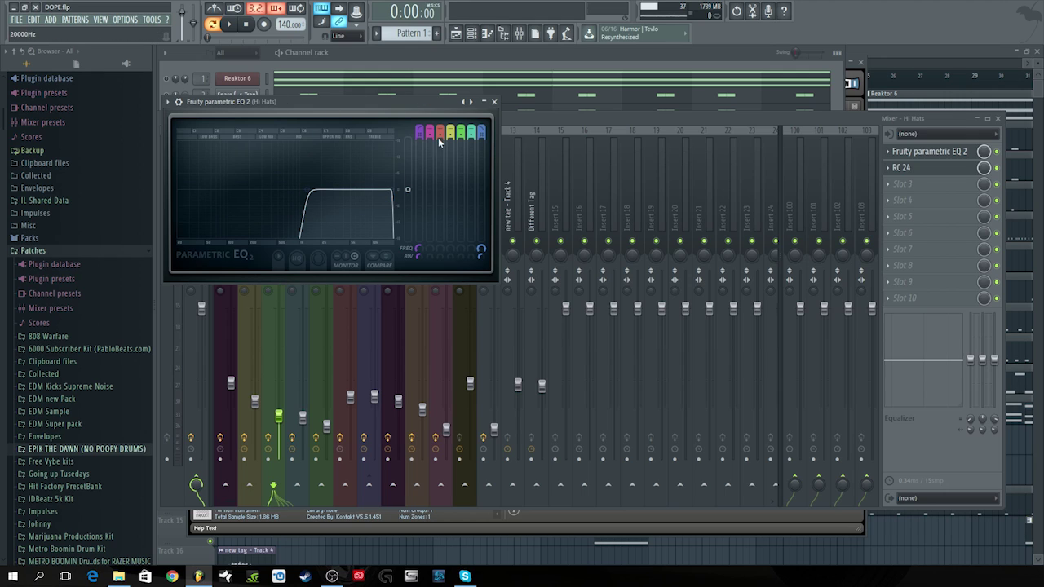
left_click(958, 169)
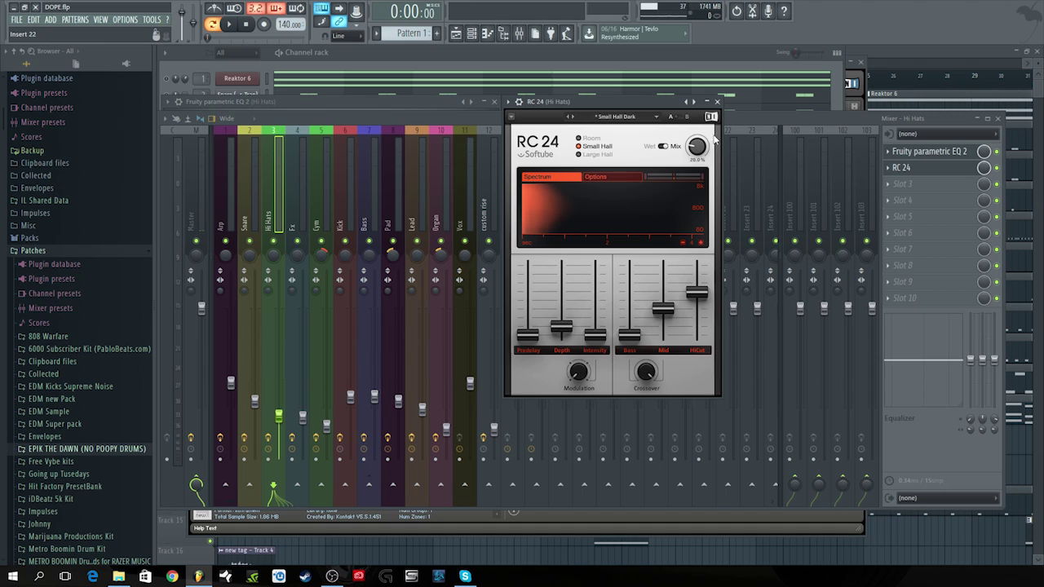
left_click(444, 53)
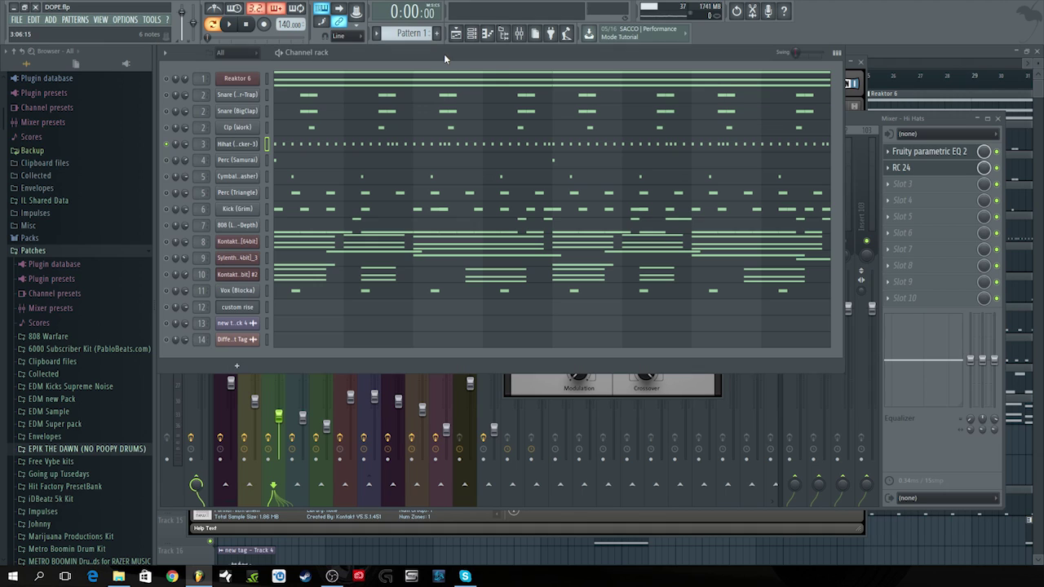
Play the soloed hi-hats, stop playback, and review their notes and velocities in the piano roll
left_click(237, 145)
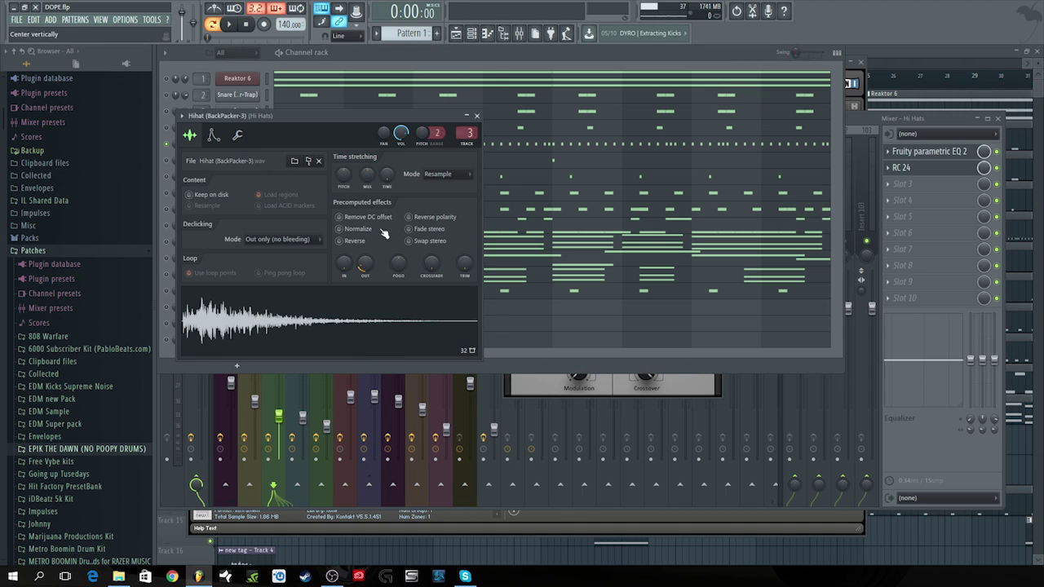
left_click(409, 54)
left_click(229, 24)
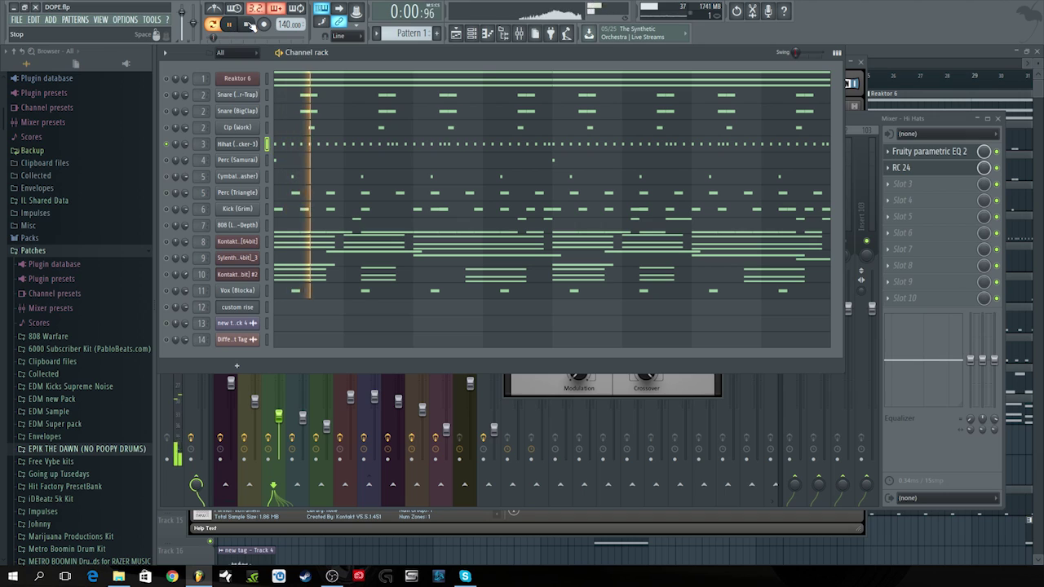
left_click(249, 25)
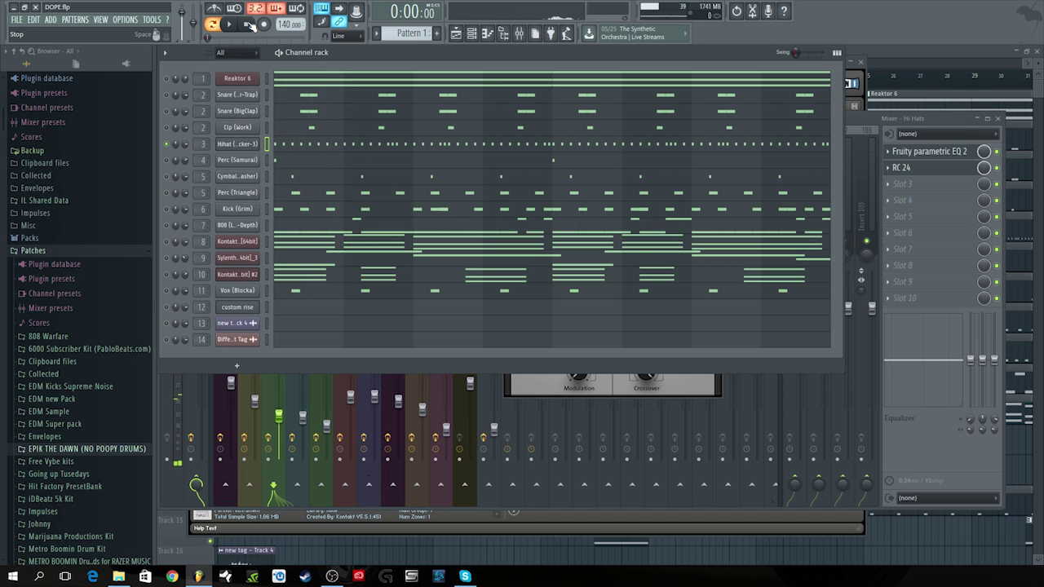
left_click(342, 147)
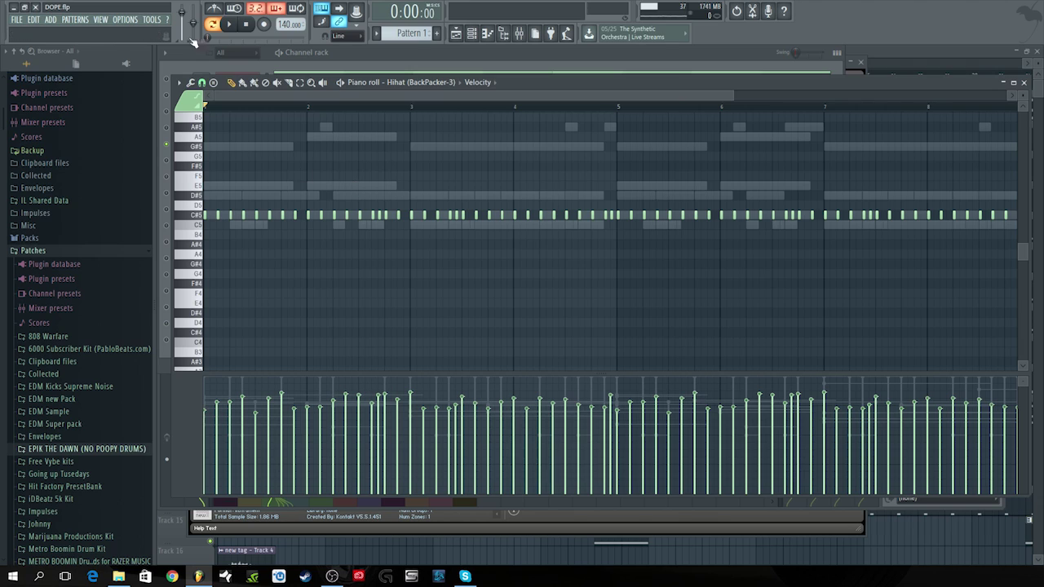
left_click(388, 53)
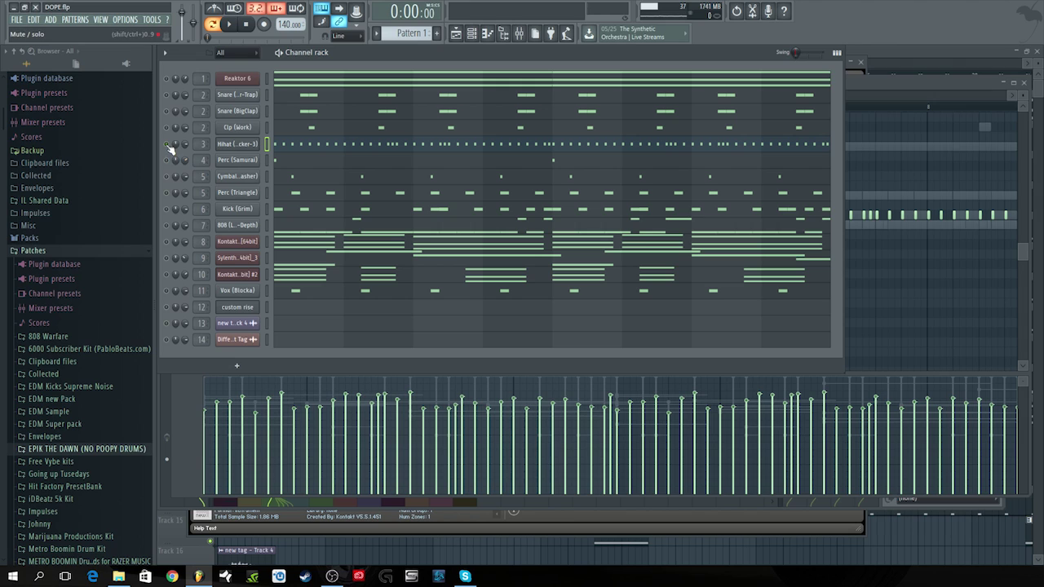
Open the Perc (Samurai) channel settings, audition its sample, and close them
left_click(237, 160)
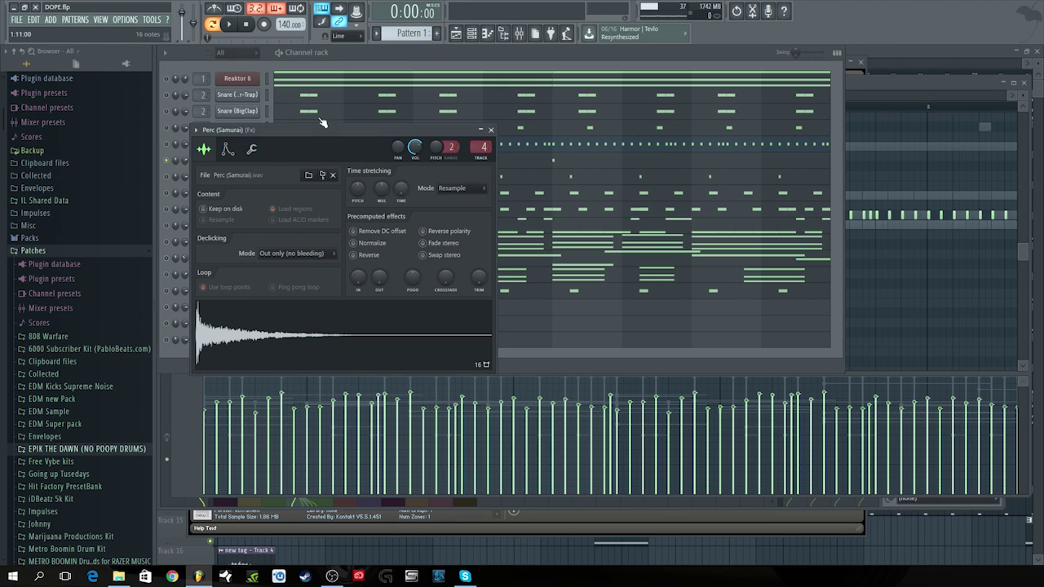
left_click_drag(316, 131, 592, 107)
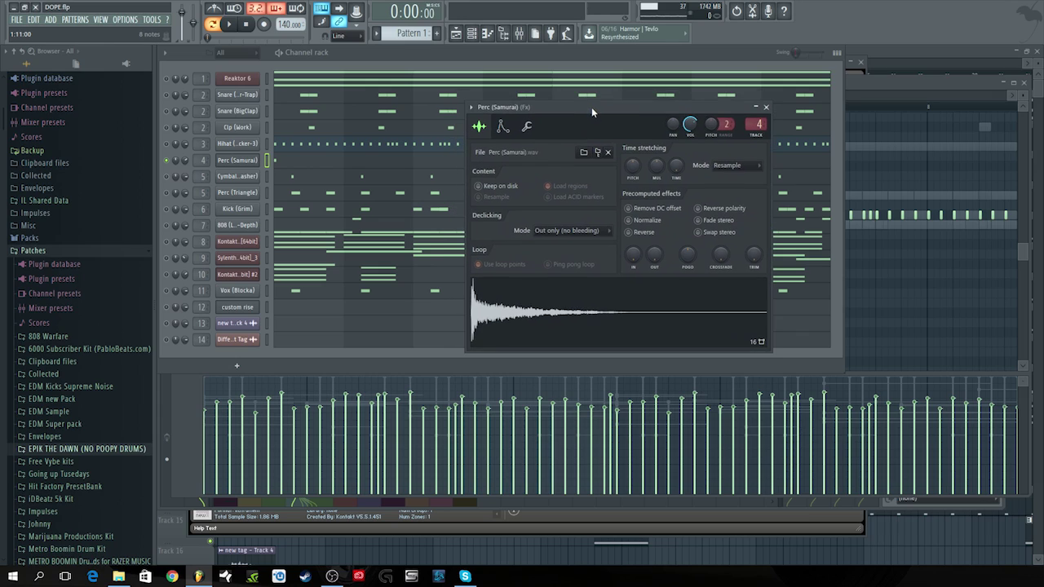
left_click(569, 320)
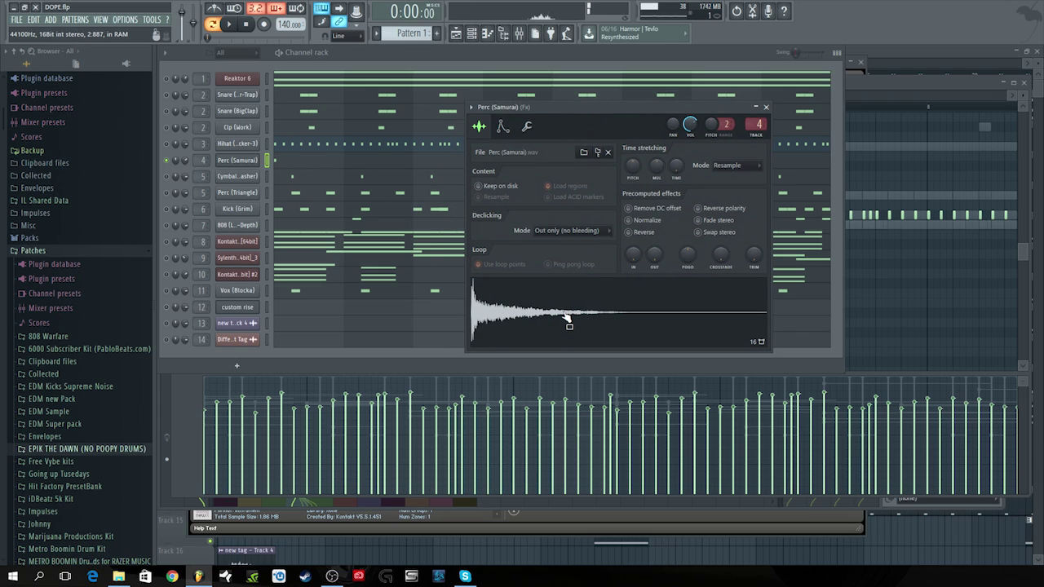
left_click(567, 318)
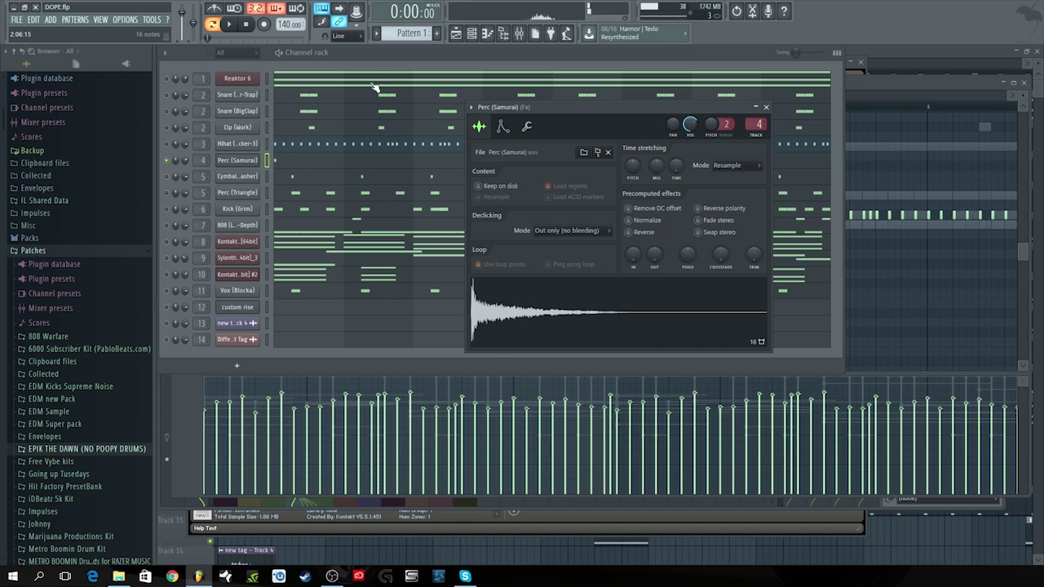
key("Escape")
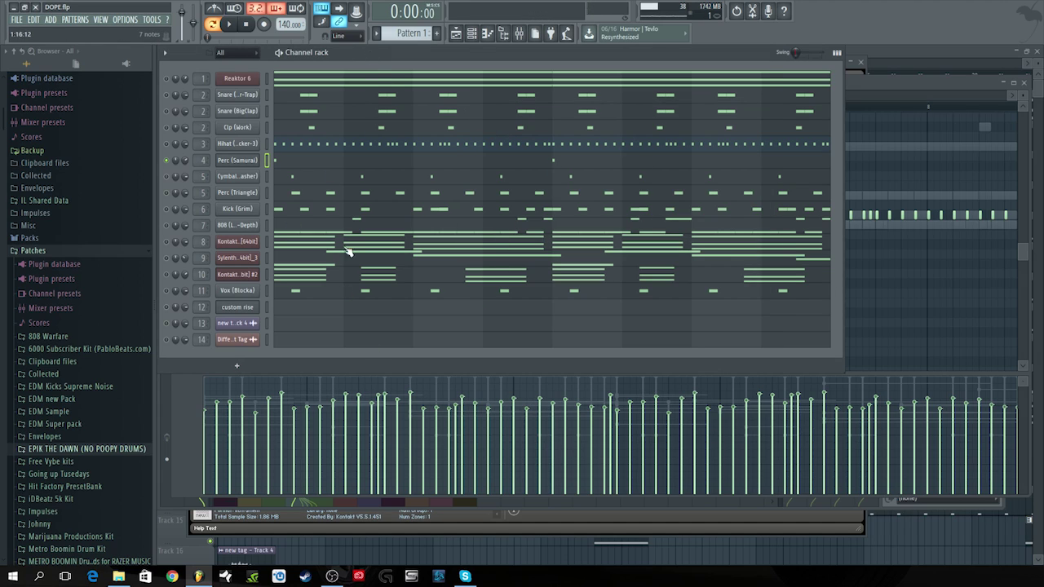
Audition the Cymbal (Washer) sample and inspect the Fruity parametric EQ 2 curve on its Cym mixer track
left_click(237, 176)
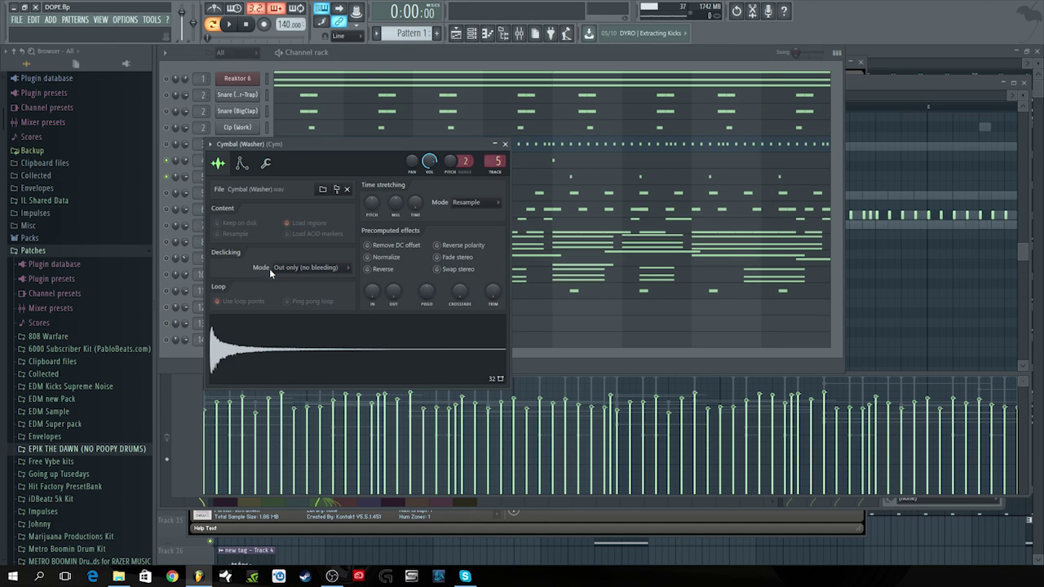
left_click(295, 358)
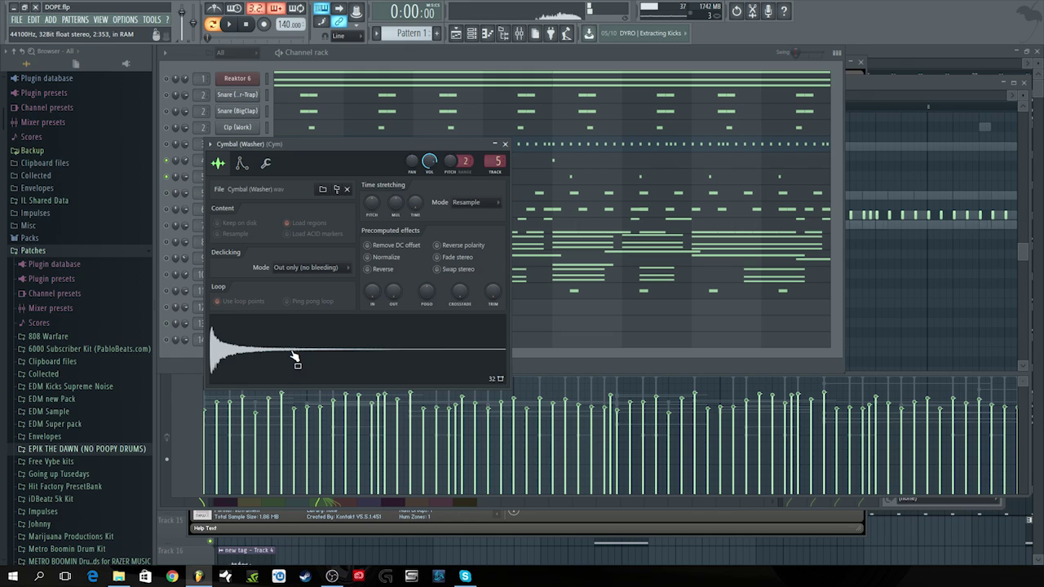
left_click(505, 143)
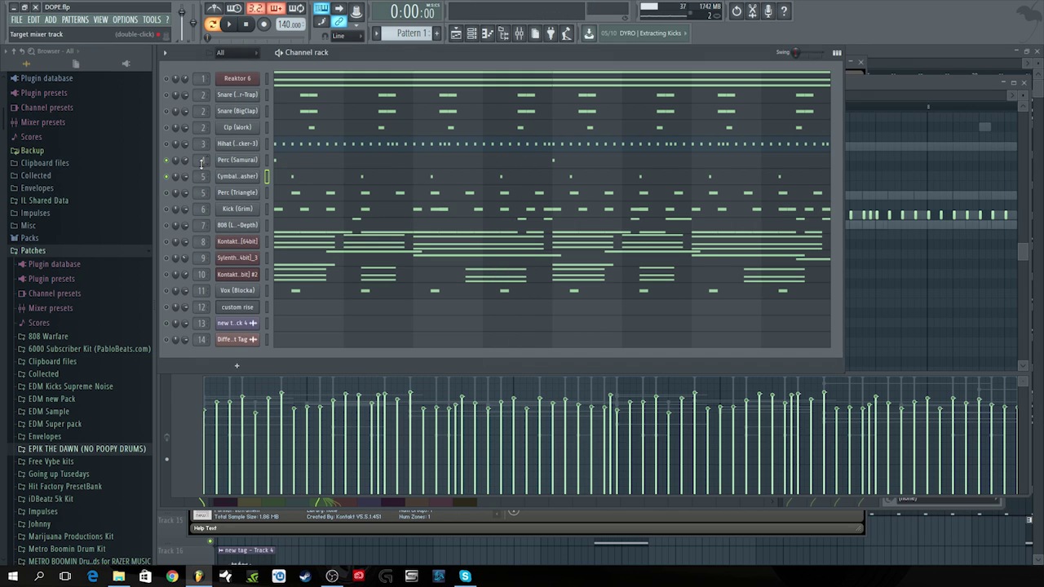
double_click(201, 176)
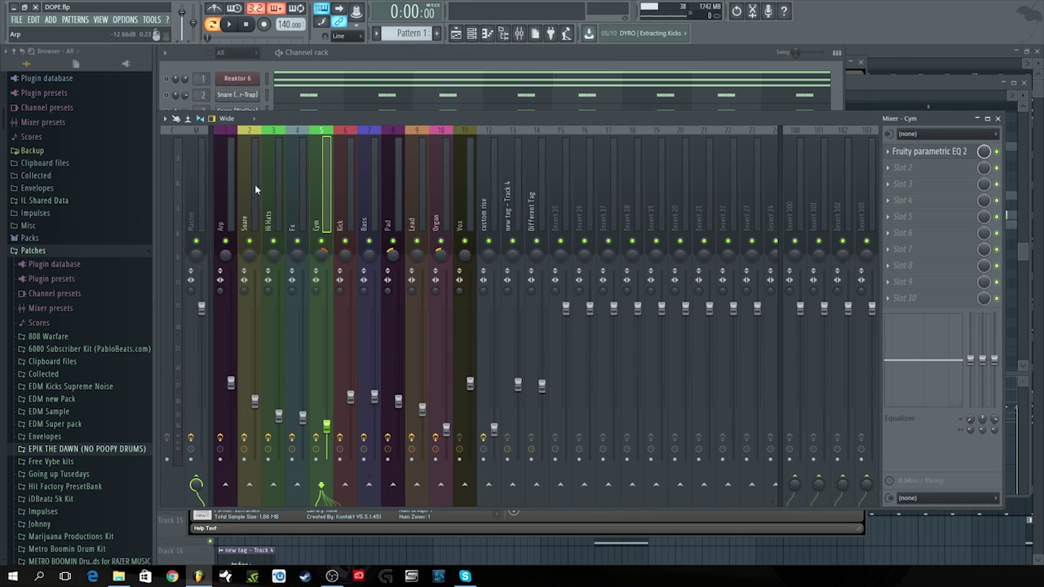
left_click(929, 151)
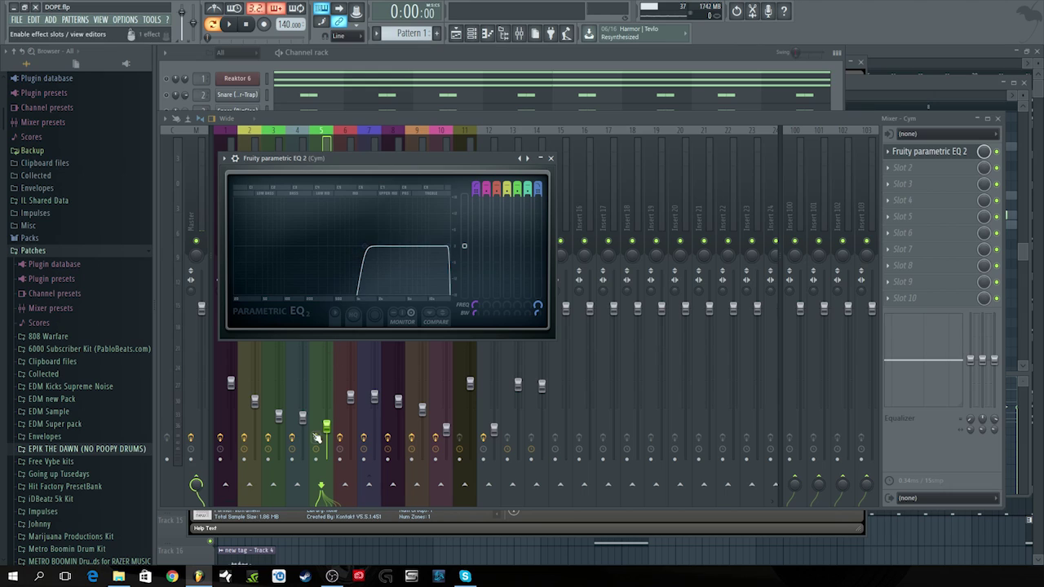
left_click(378, 52)
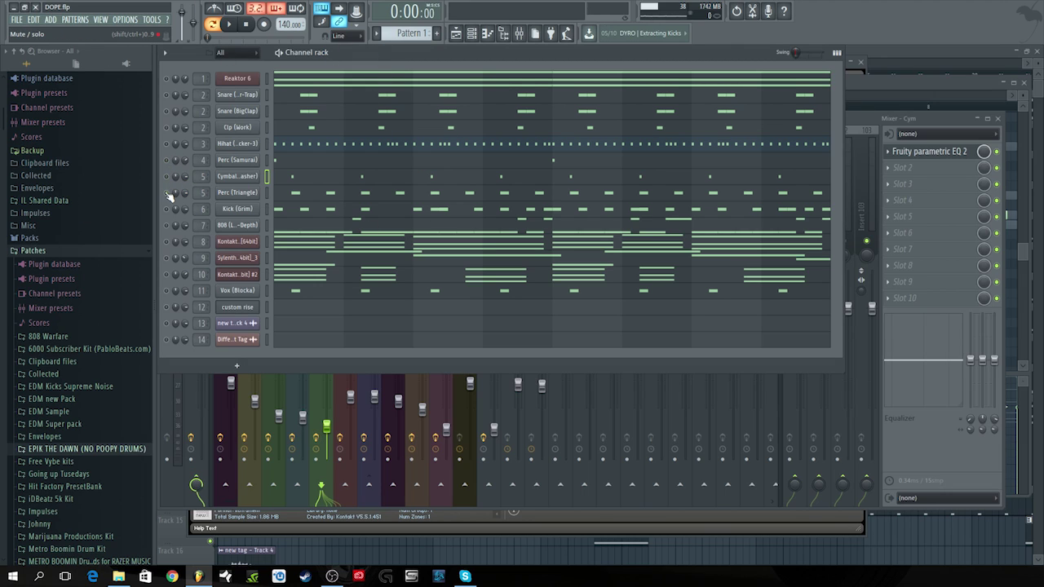
Open the Perc (Triangle) sampler settings, check its target mixer track, and return to the channel rack
left_click(237, 193)
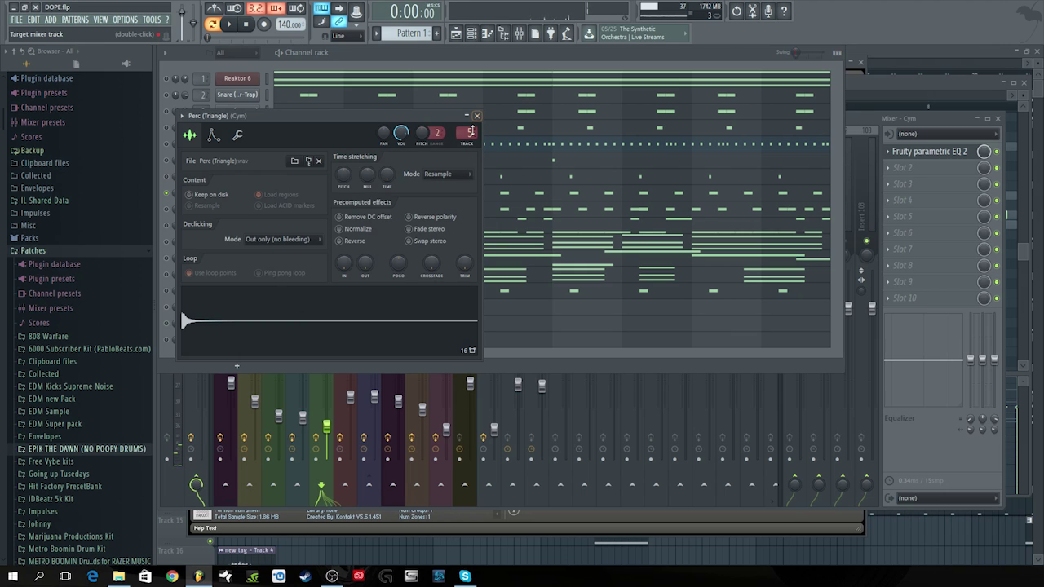
double_click(470, 130)
key("F6")
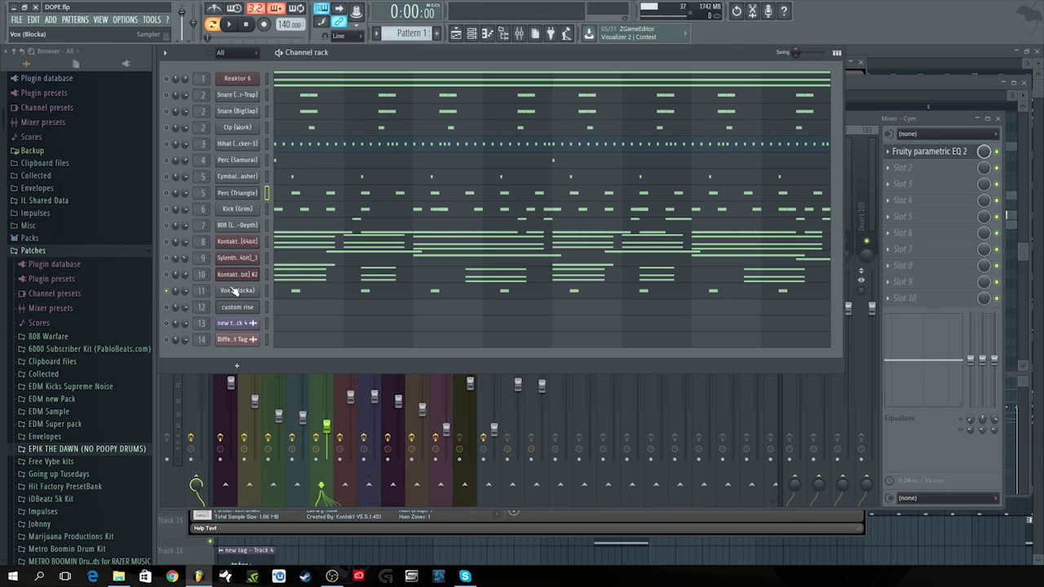
Select the Vox (Blocka) channel in the channel rack and preview its sound
left_click(267, 291)
left_click(268, 293)
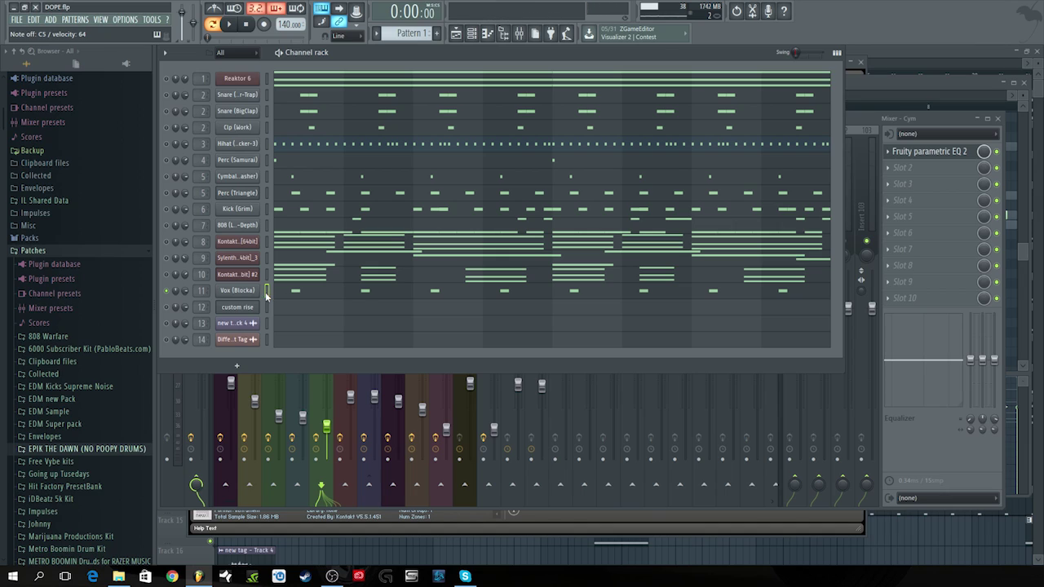
left_click_drag(185, 290, 185, 305)
Open the Kick (Grim) channel settings, move the window clear of the kick pattern, and audition the sample
left_click(245, 210)
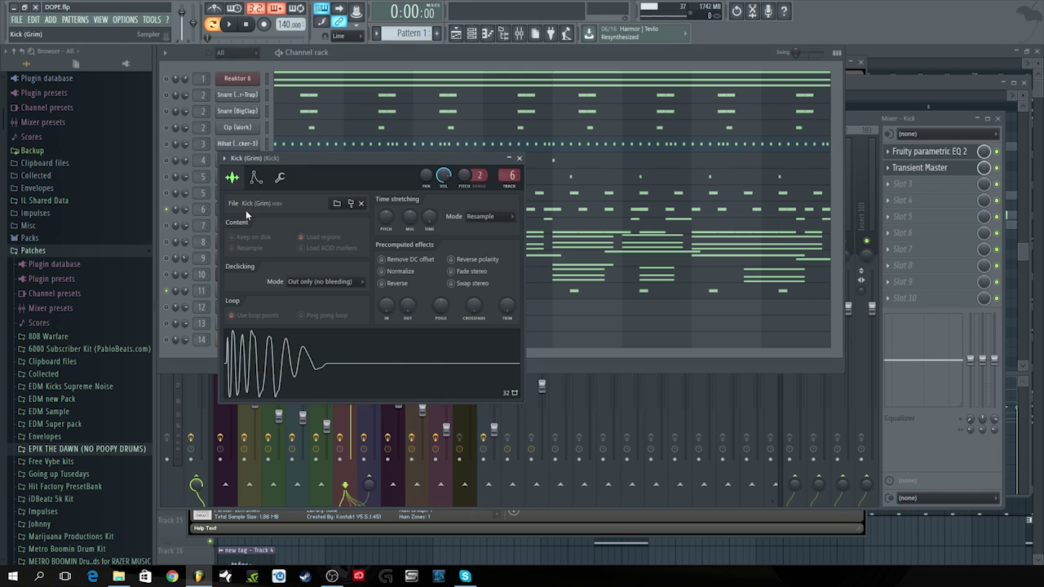
left_click_drag(355, 165, 386, 249)
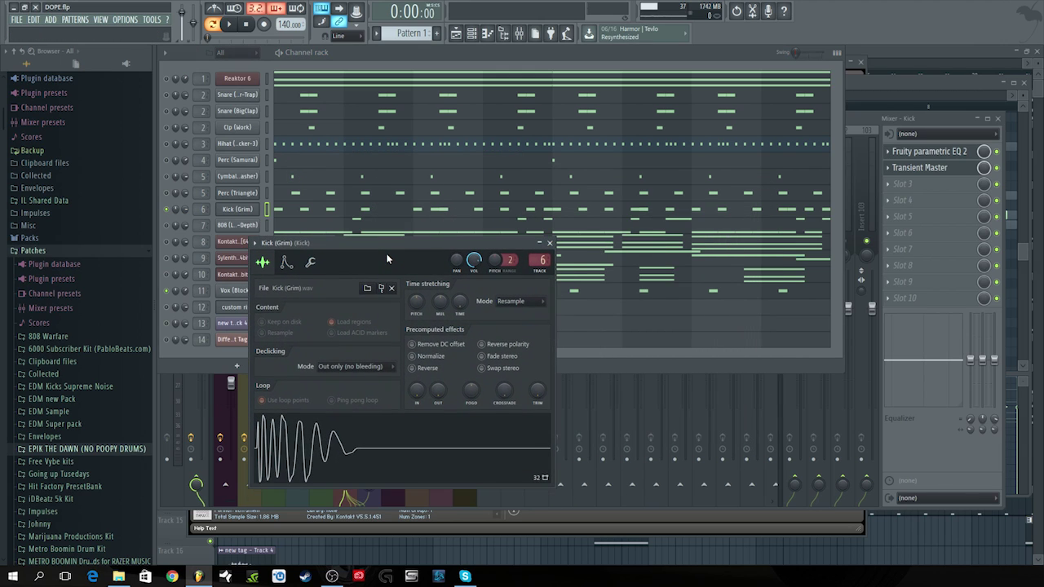
left_click(352, 446)
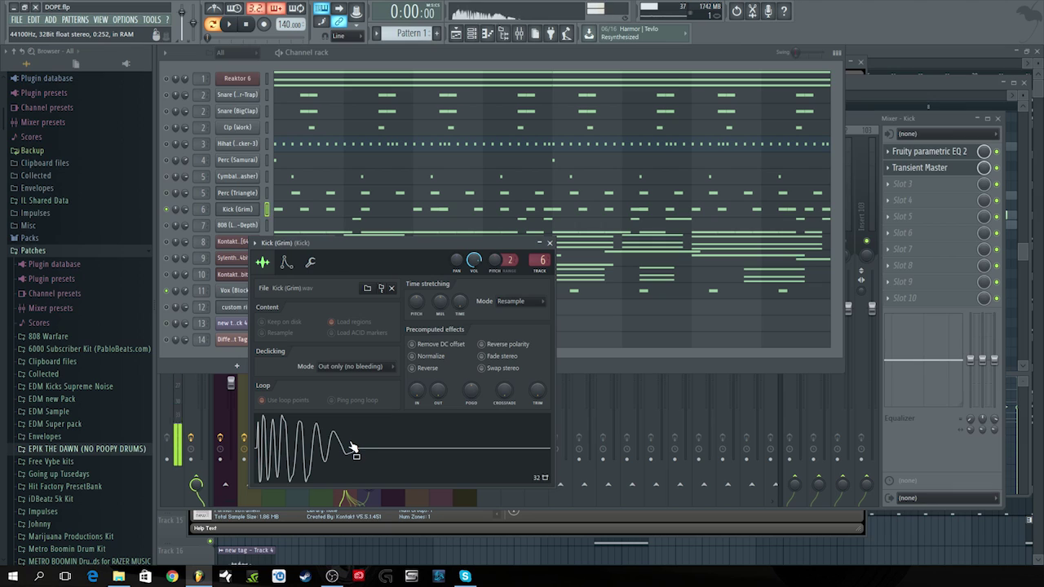
Inspect the Kick track's Fruity parametric EQ 2 curve and compare the kick with the EQ bypassed and re-enabled
left_click(917, 157)
left_click(937, 153)
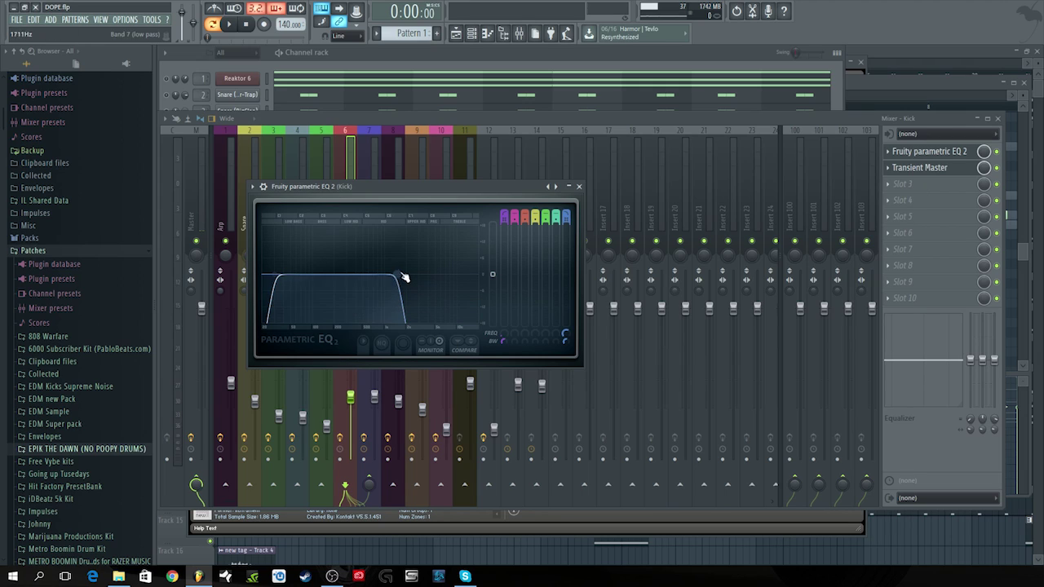
key("Escape")
left_click(996, 151)
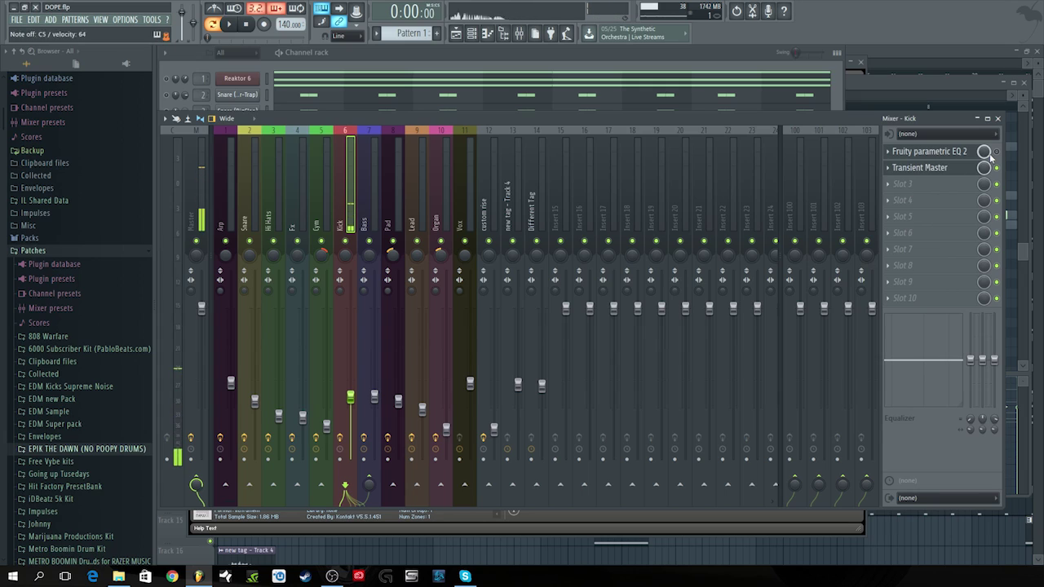
left_click(998, 152)
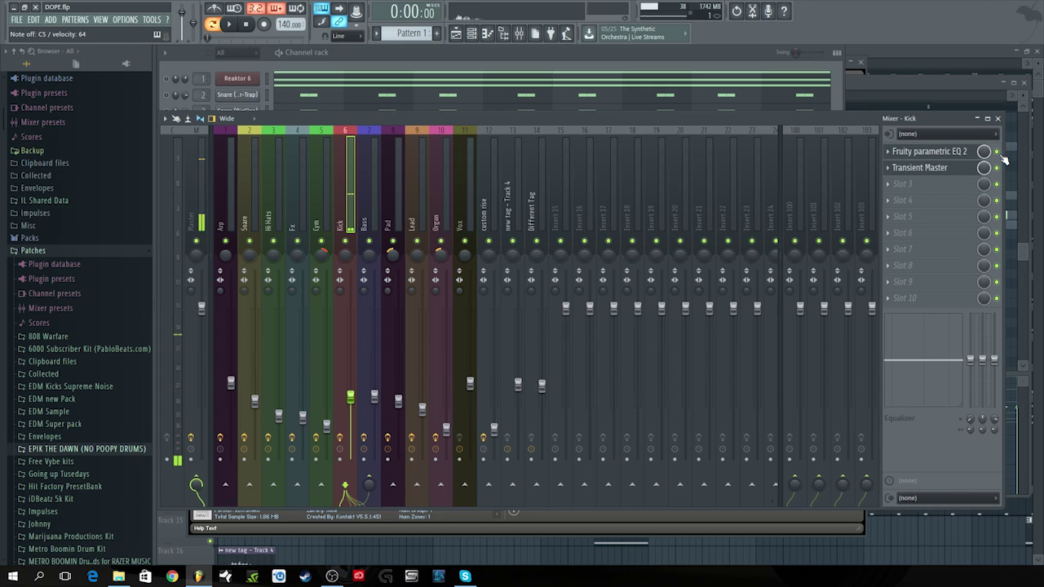
Inspect the Transient Master settings on the Kick track, close the plugin, and return to the channel rack
left_click(943, 167)
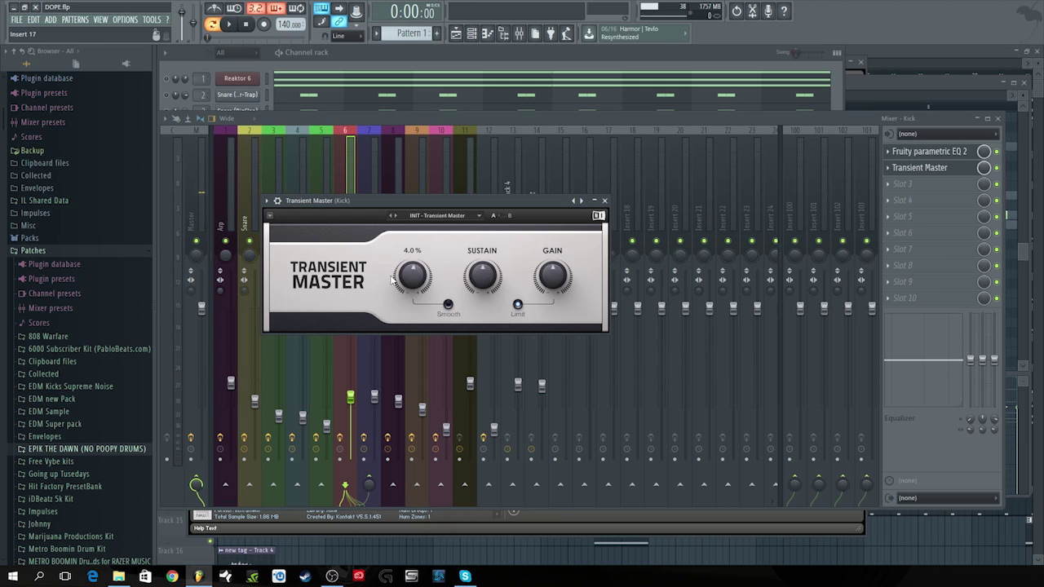
left_click(604, 200)
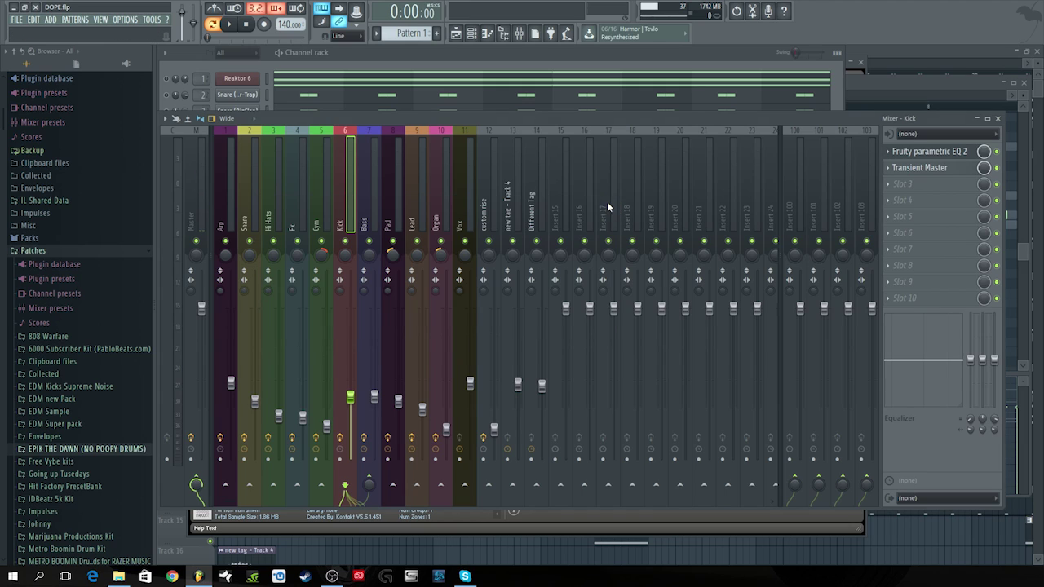
left_click(418, 66)
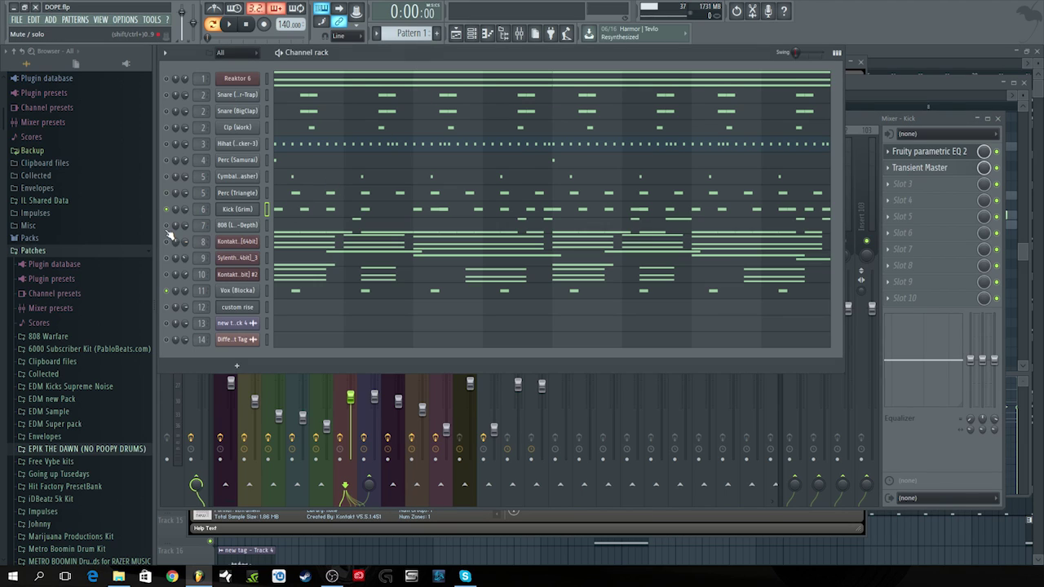
Open the 808 (Low-Depth) channel, show its sample settings, and audition the sample
left_click(237, 225)
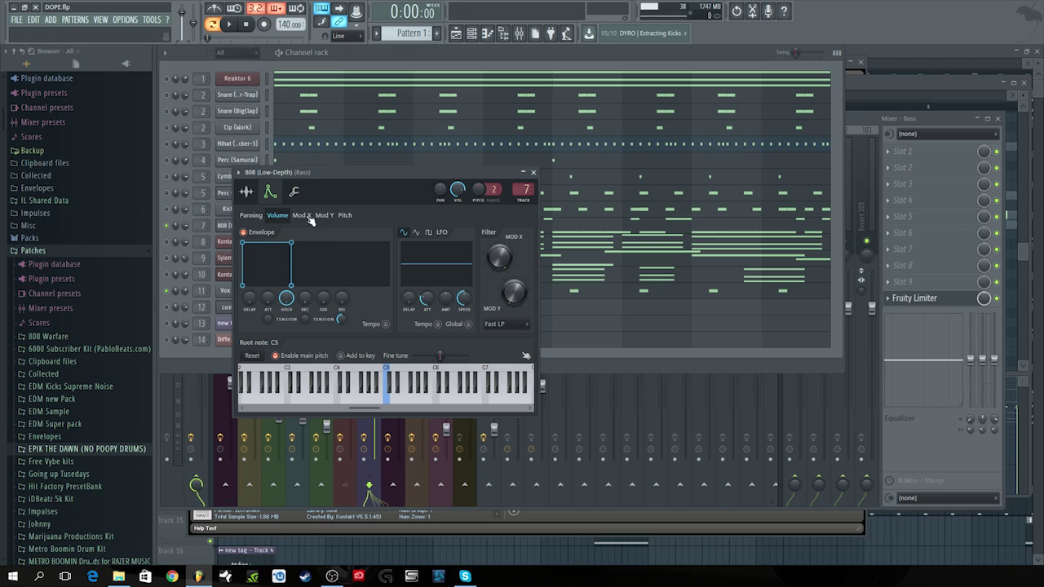
left_click(247, 192)
left_click(342, 376)
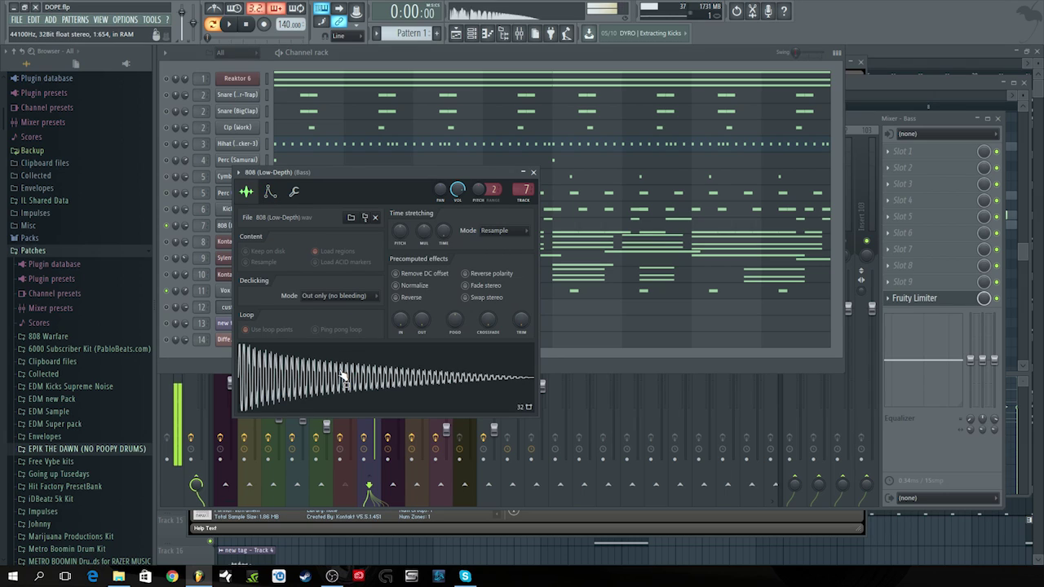
Audition the 808 (Low-Depth) sample again and bring the channel rack back to the front
left_click(343, 375)
left_click(342, 375)
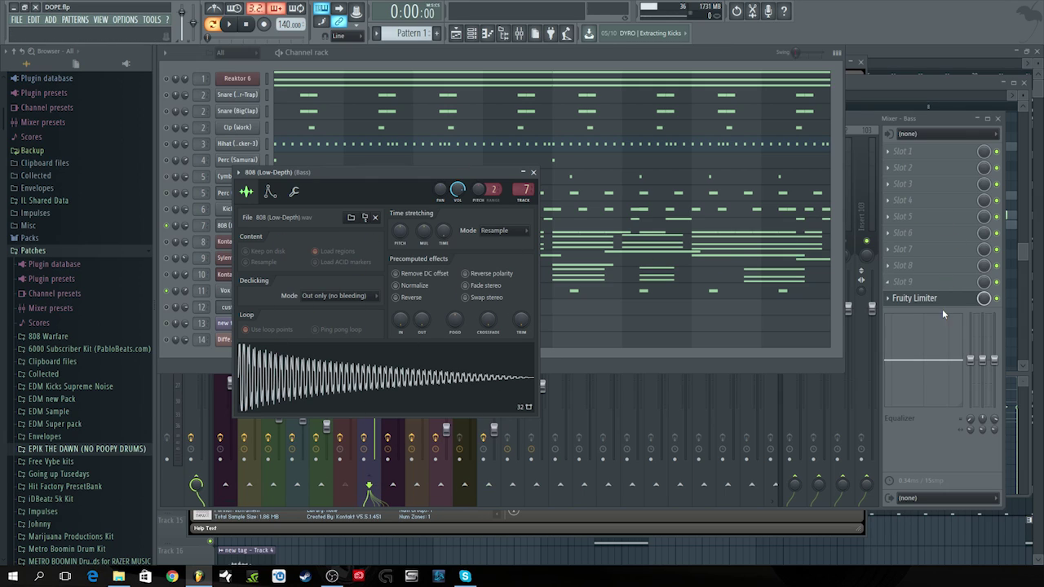
left_click(580, 56)
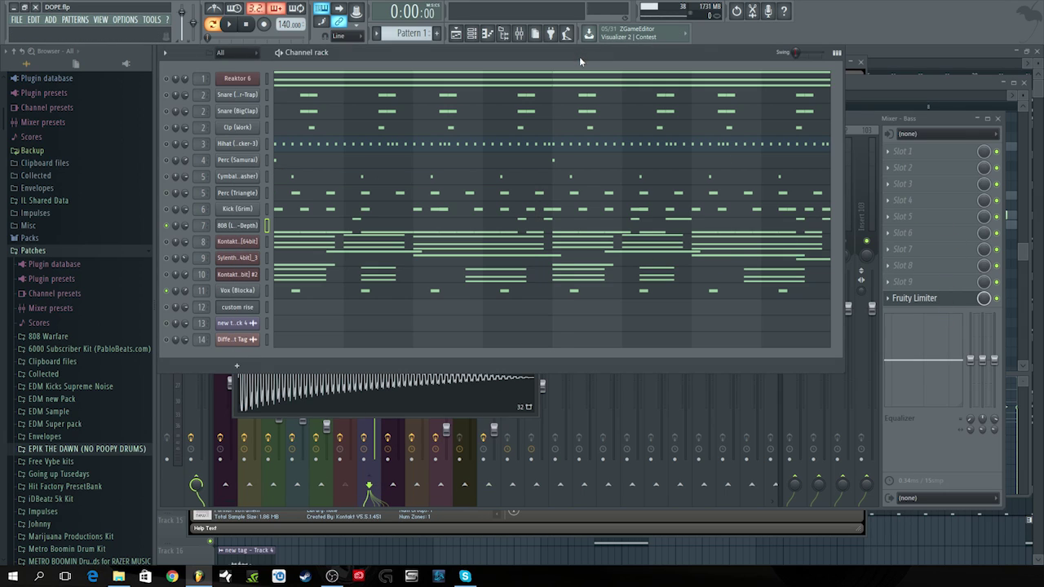
Unmute the Kick (Grim) channel, mute the Vox channel, and play the kick and 808 together before stopping playback
left_click(168, 209)
left_click(239, 27)
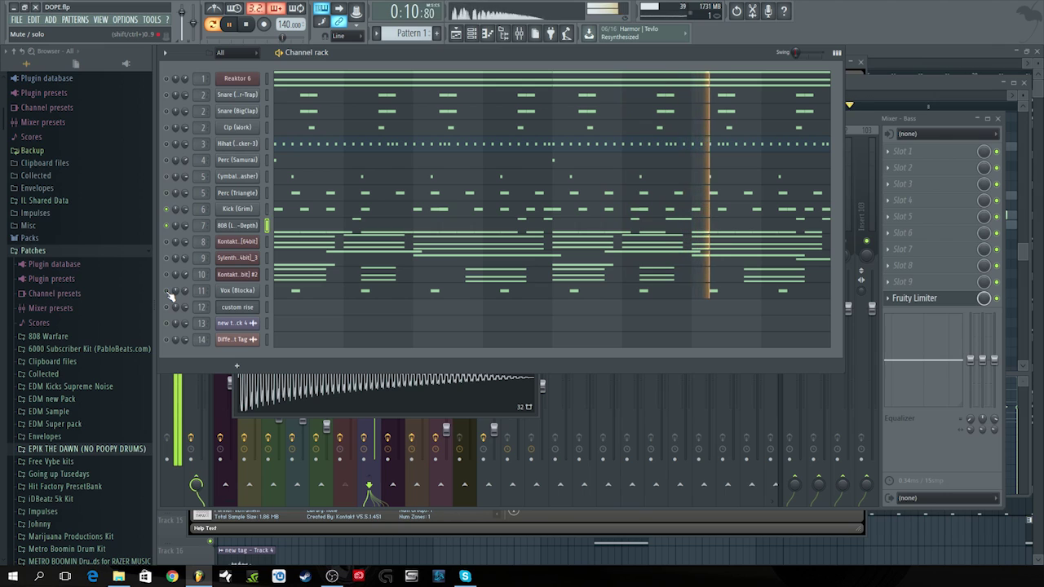
left_click(248, 25)
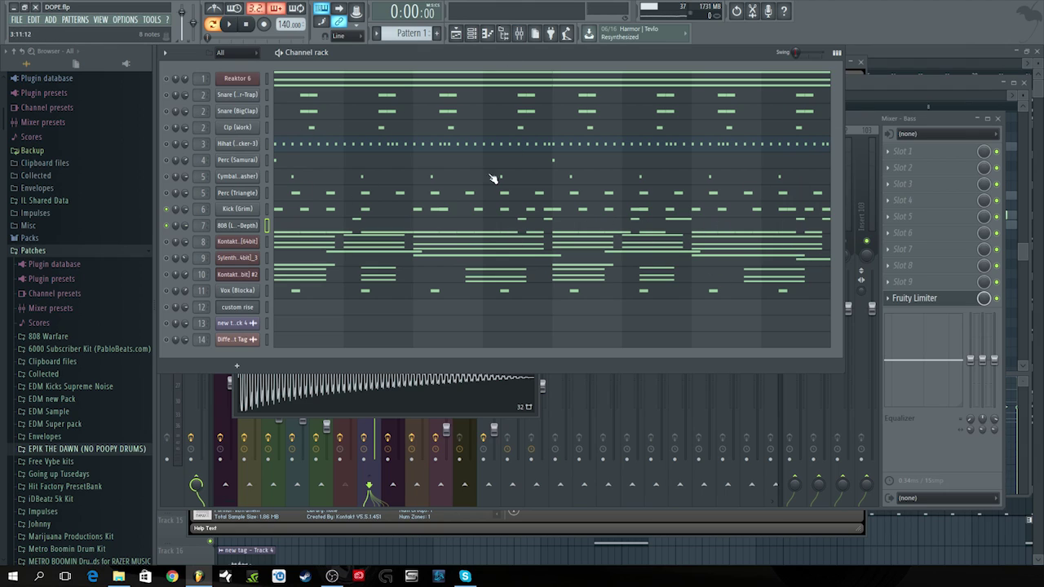
Unmute the remaining percussion, cymbal, hi-hat, clap and snare channels and play them with the kick and 808, stopping playback at the end
left_click(168, 193)
left_click_drag(171, 176, 174, 94)
left_click(229, 24)
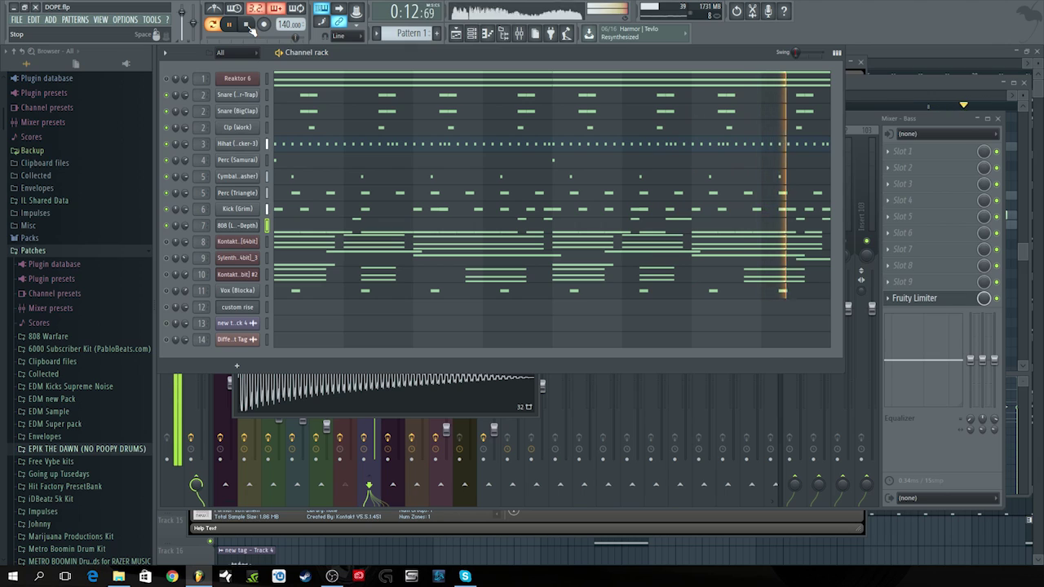
left_click(249, 24)
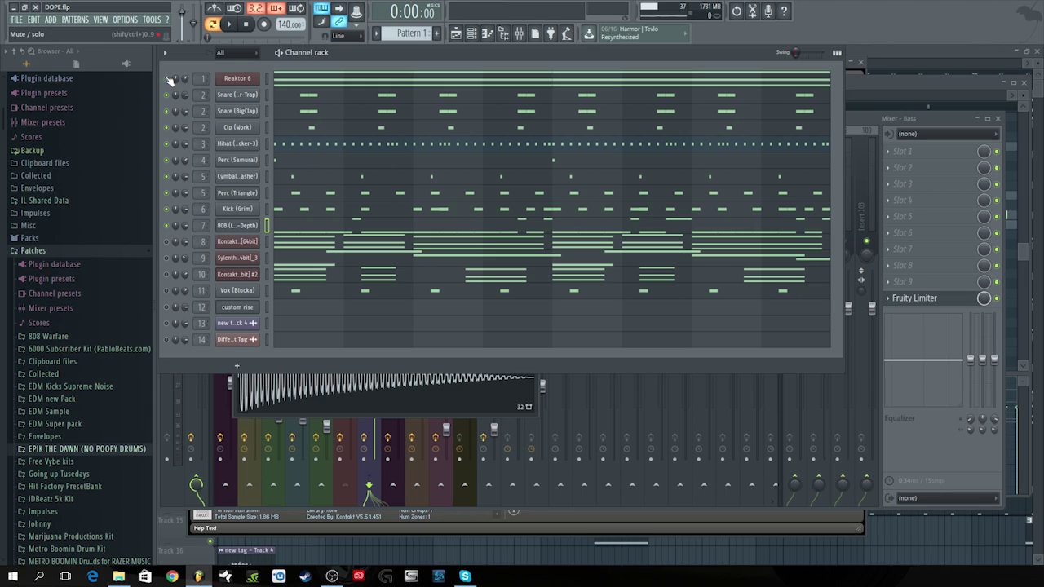
Unmute all the remaining channels from Reaktor 6 to the tags, play the full pattern, and stop playback
left_click_drag(169, 79, 169, 339)
left_click(230, 24)
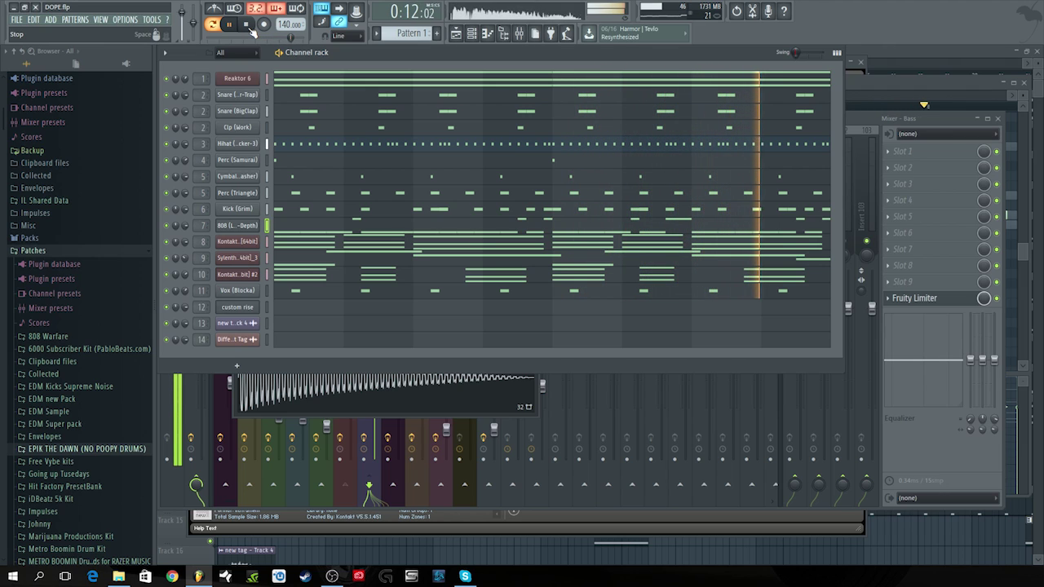
left_click(252, 26)
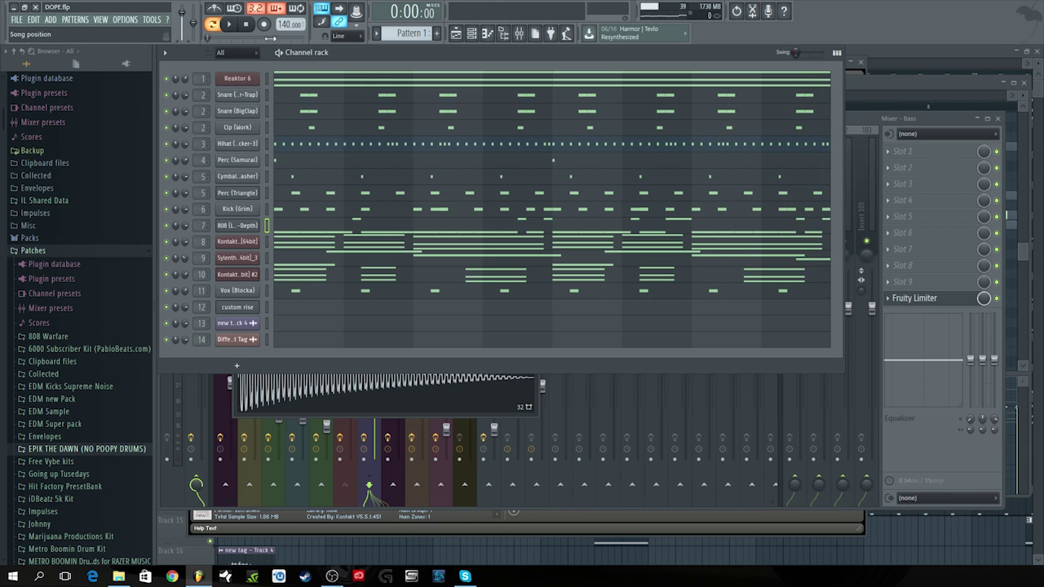
mouse_move(654, 59)
left_mouse_down()
mouse_move(697, 132)
mouse_move(677, 63)
mouse_move(657, 53)
left_mouse_up()
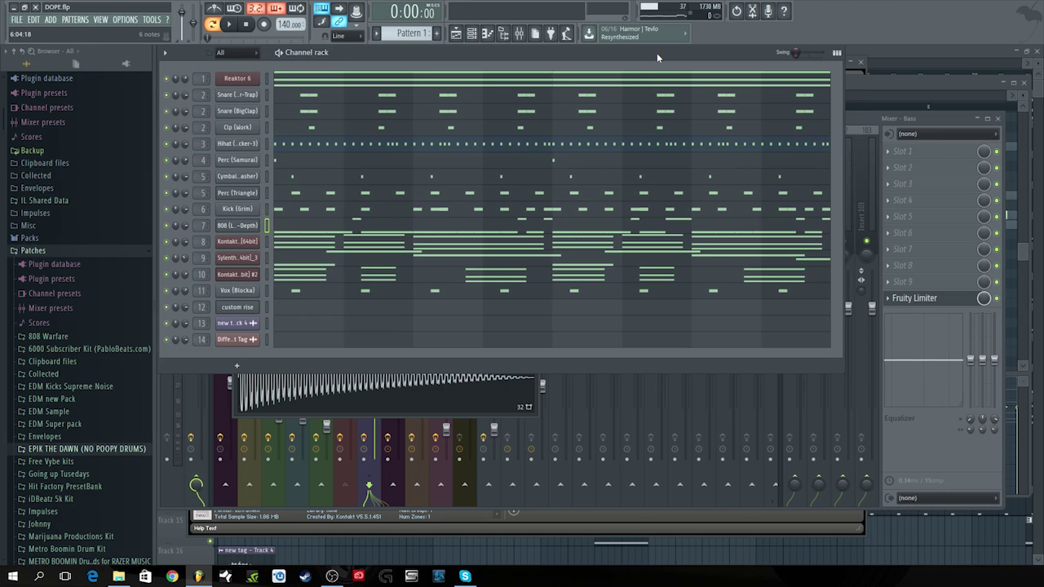